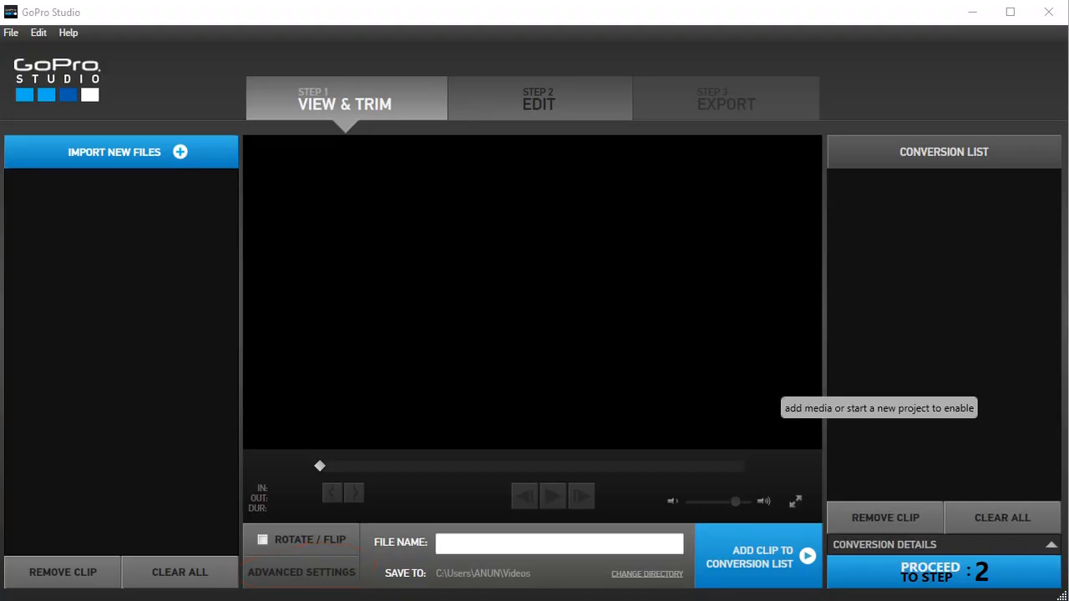
# Step: Import the GOPR0649 video from the Dec 2016 folder
pyautogui.click(181, 152)
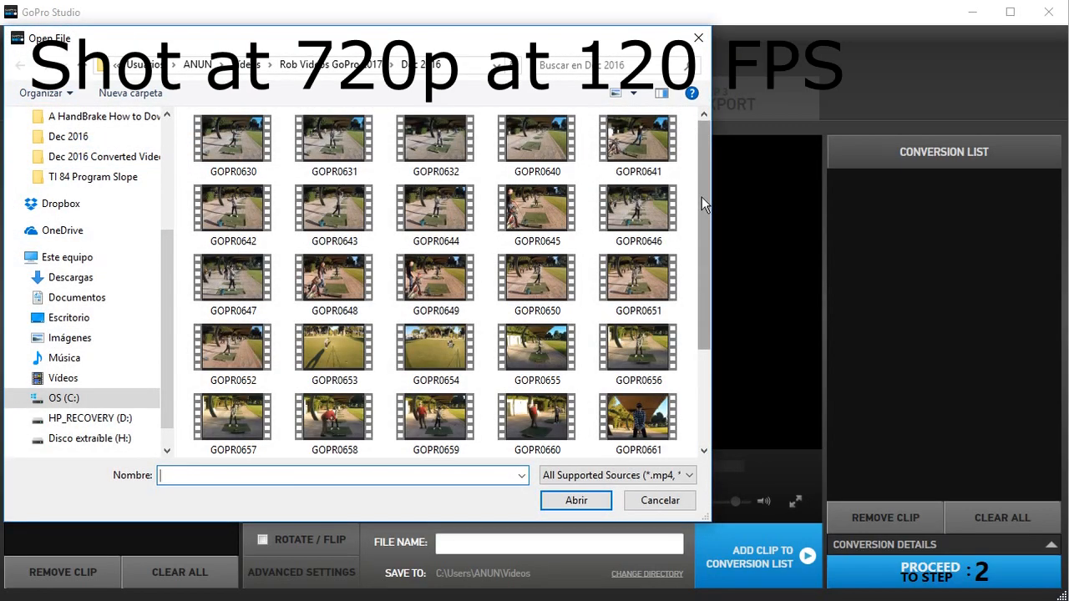
pyautogui.click(435, 279)
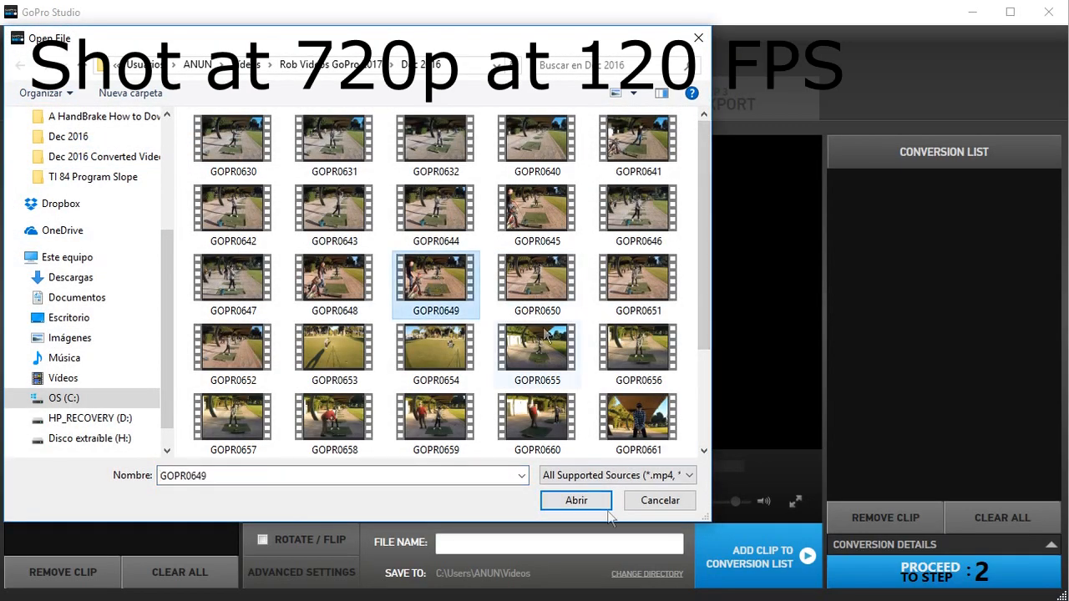
pyautogui.click(578, 502)
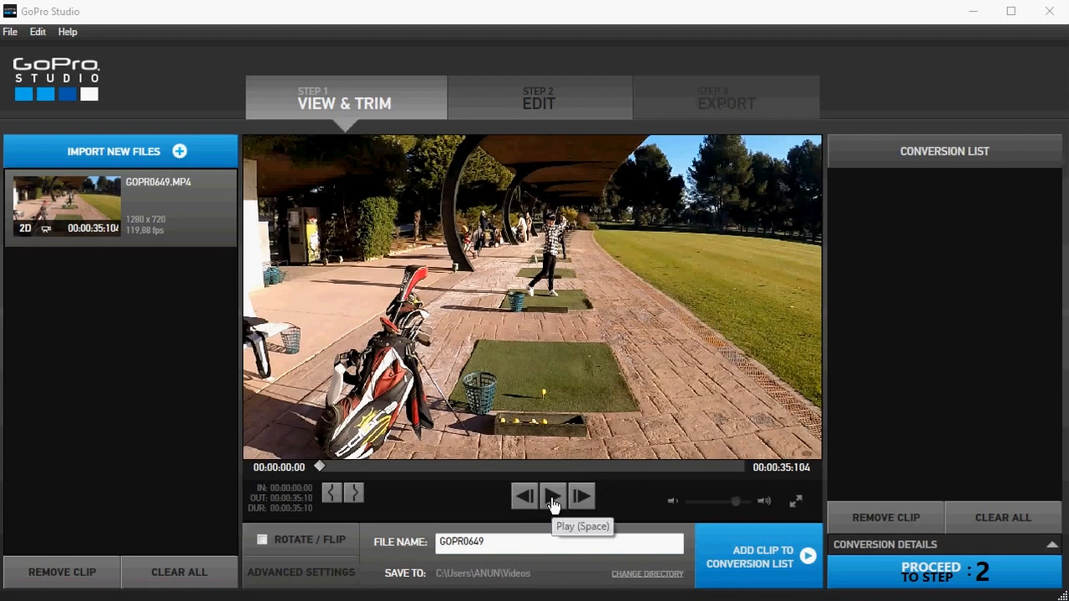
# Step: Play the GOPR0649 clip and mark its in point at about 22 seconds, just before the golf swing
pyautogui.click(552, 500)
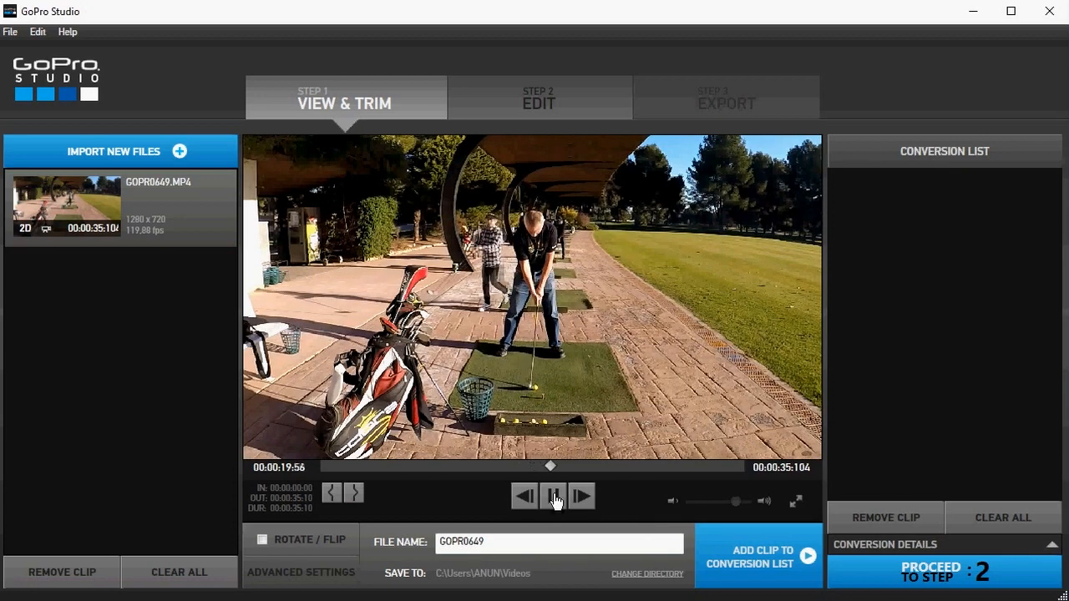
pyautogui.press('i')
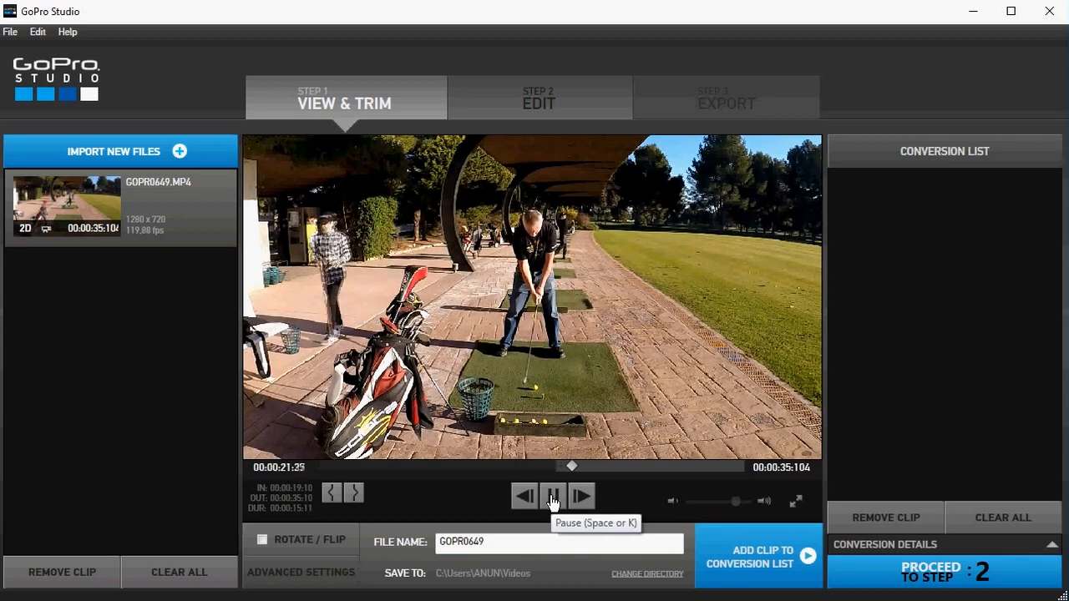
pyautogui.click(552, 499)
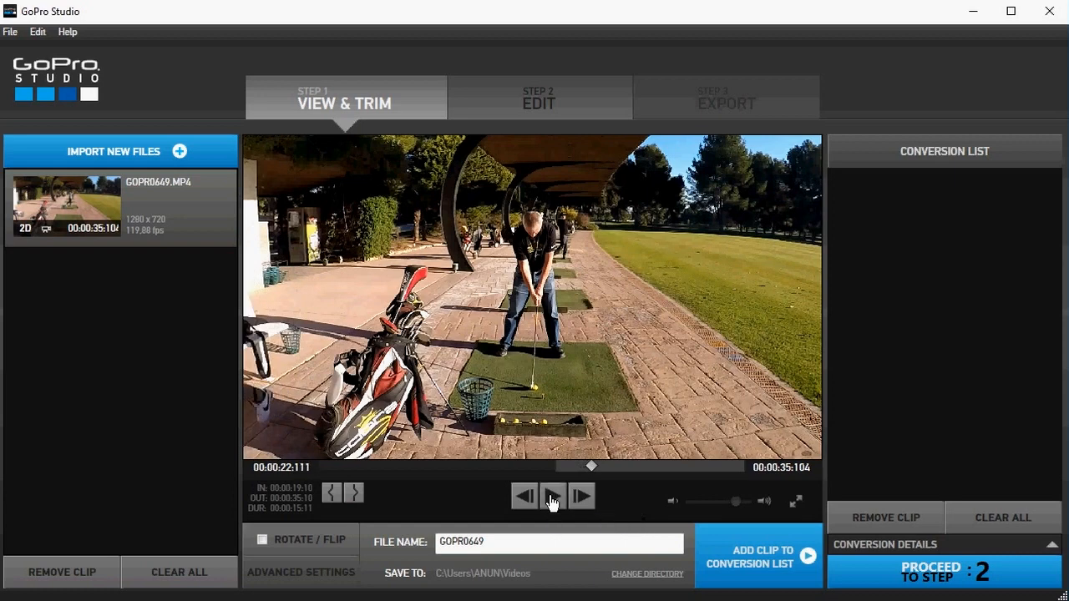
pyautogui.click(332, 494)
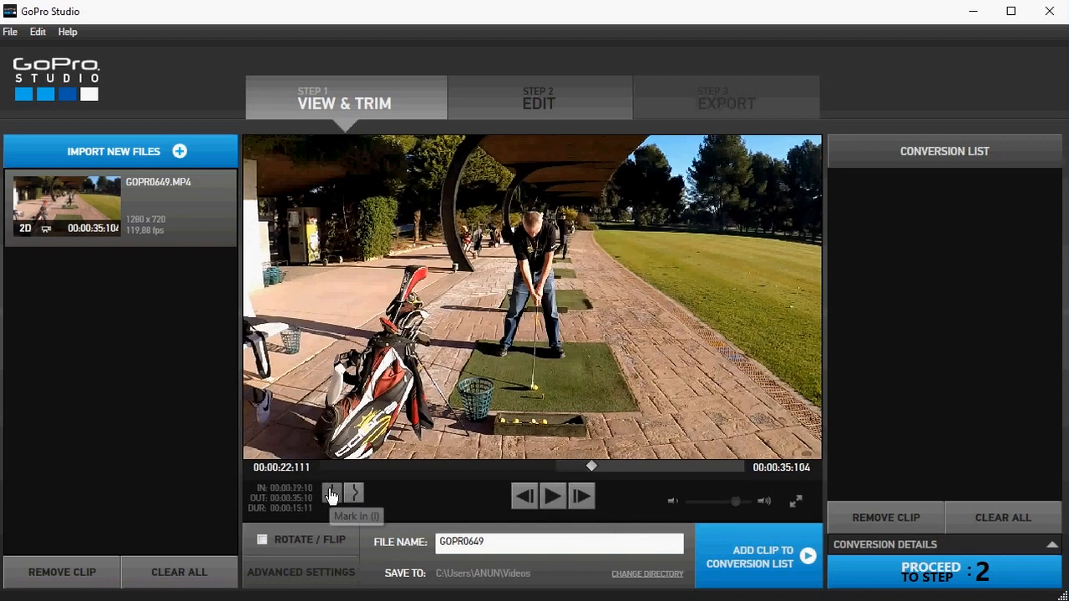
# Step: Play through the swing and mark the clip's out point at about 26 seconds, after the follow-through
pyautogui.click(552, 498)
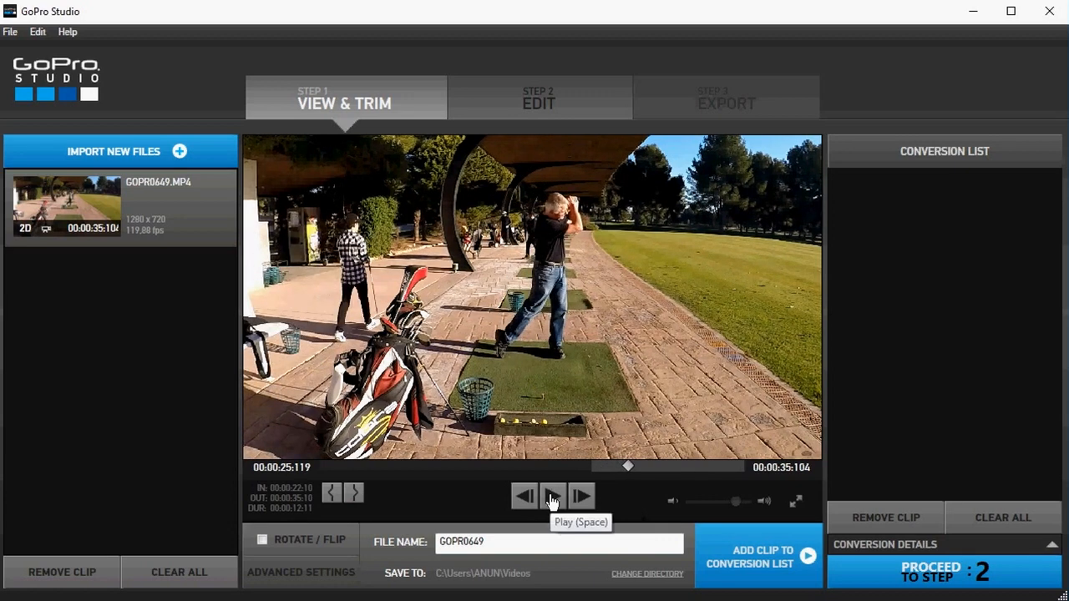
pyautogui.click(552, 498)
pyautogui.click(552, 498)
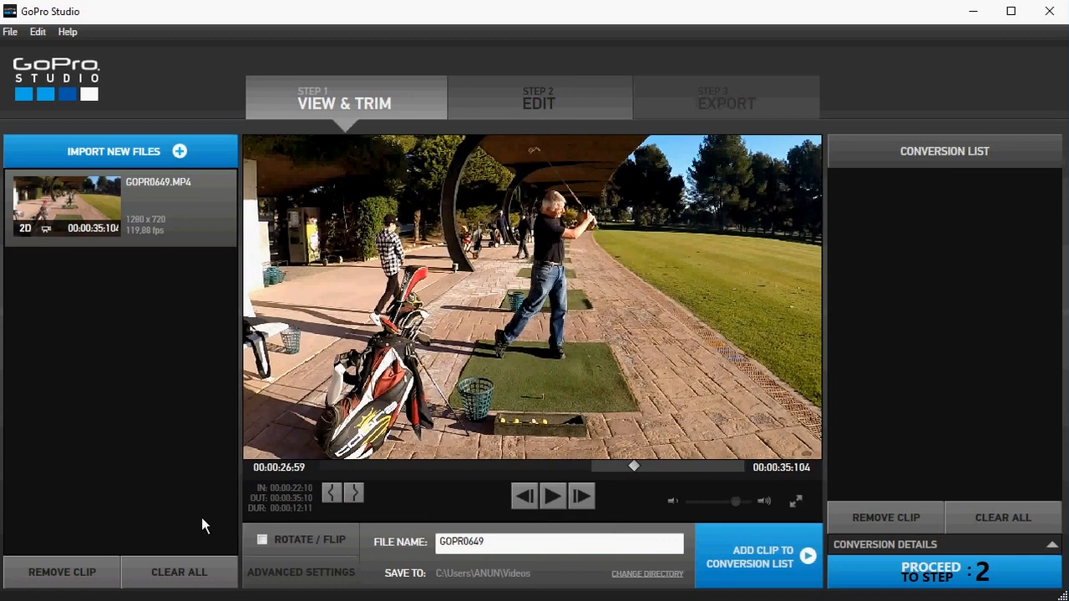
pyautogui.moveTo(634, 471); pyautogui.dragTo(630, 471)
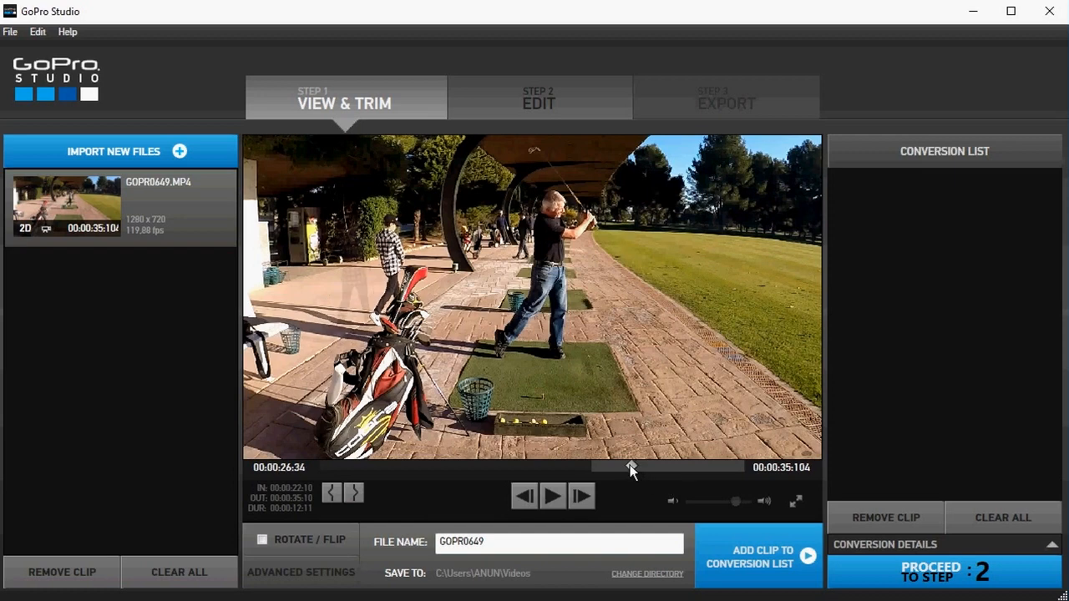
pyautogui.click(354, 492)
# Step: Set the clip's advanced conversion settings to a 30,00 fps frame rate and High quality
pyautogui.moveTo(322, 551)
pyautogui.mouseDown()
pyautogui.moveTo(236, 568)
pyautogui.moveTo(233, 586)
pyautogui.moveTo(335, 600)
pyautogui.moveTo(373, 581)
pyautogui.moveTo(322, 553)
pyautogui.mouseUp()
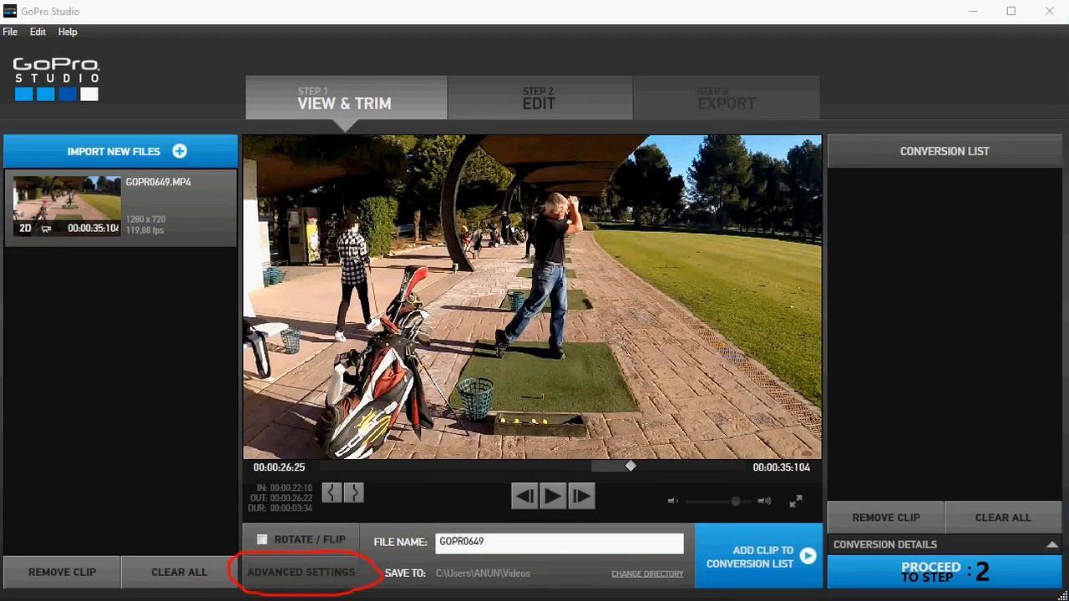
pyautogui.click(308, 575)
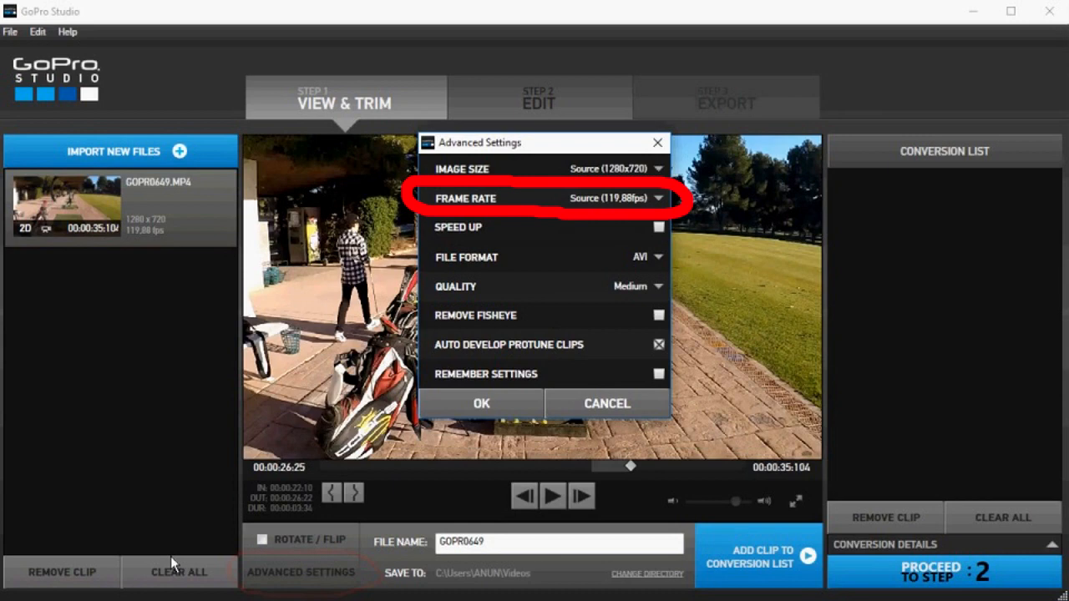
pyautogui.click(660, 198)
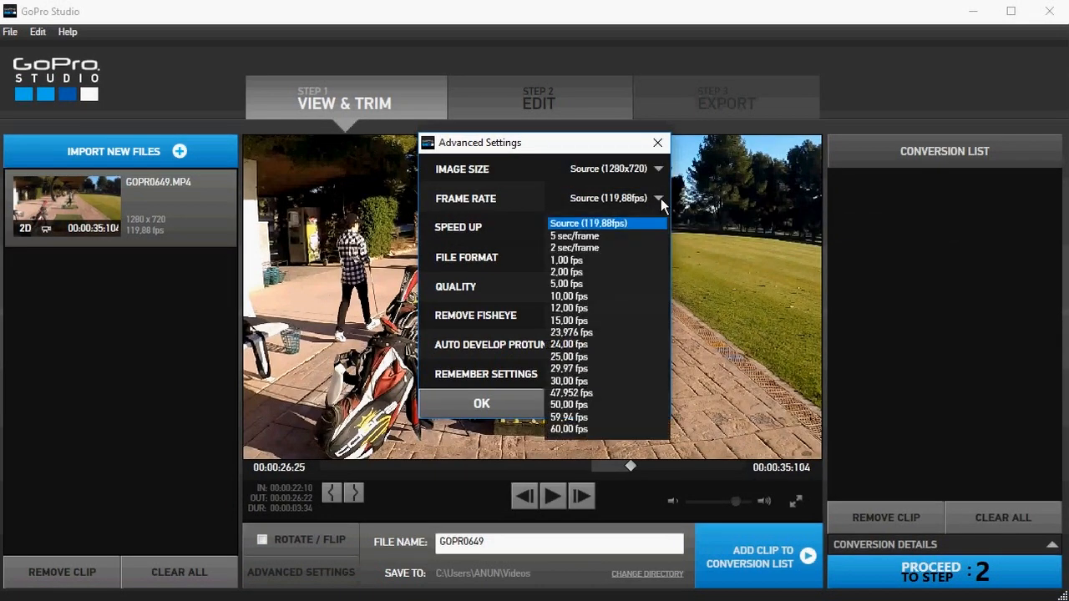
pyautogui.click(616, 382)
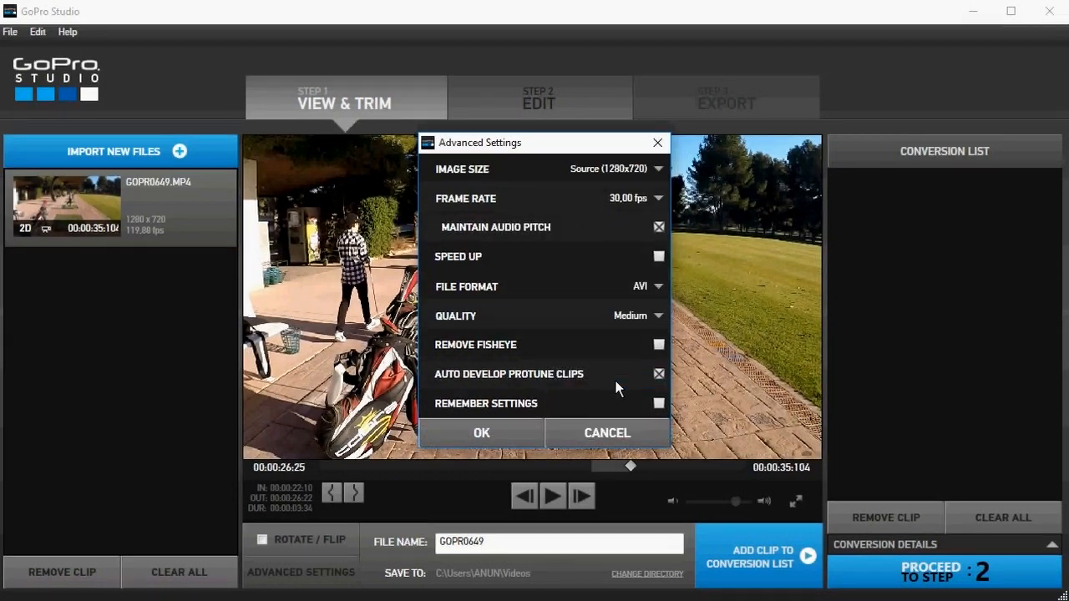
pyautogui.click(658, 316)
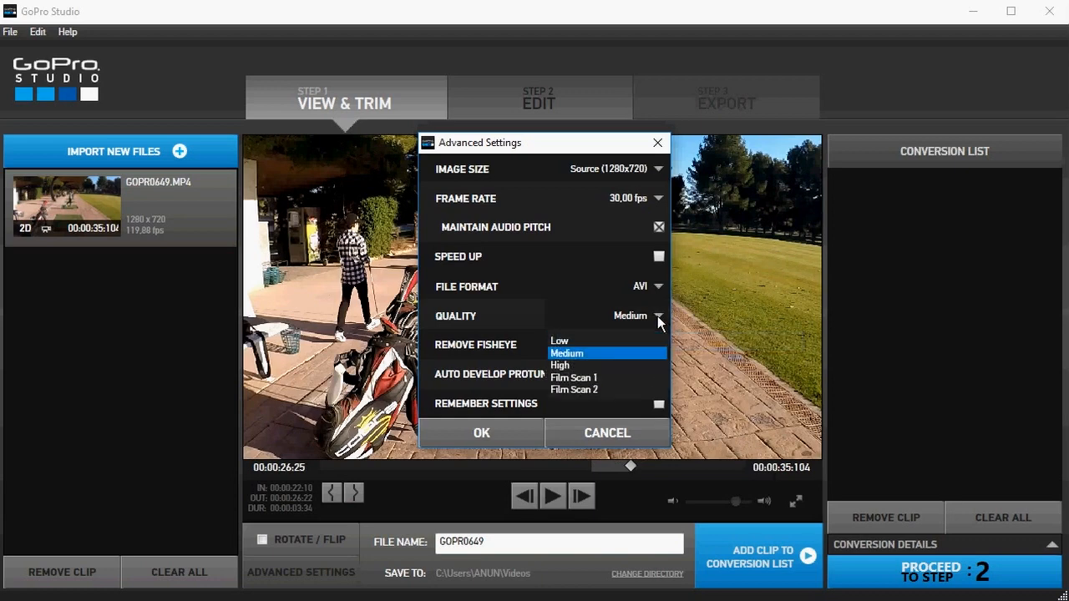
pyautogui.click(628, 368)
pyautogui.click(455, 435)
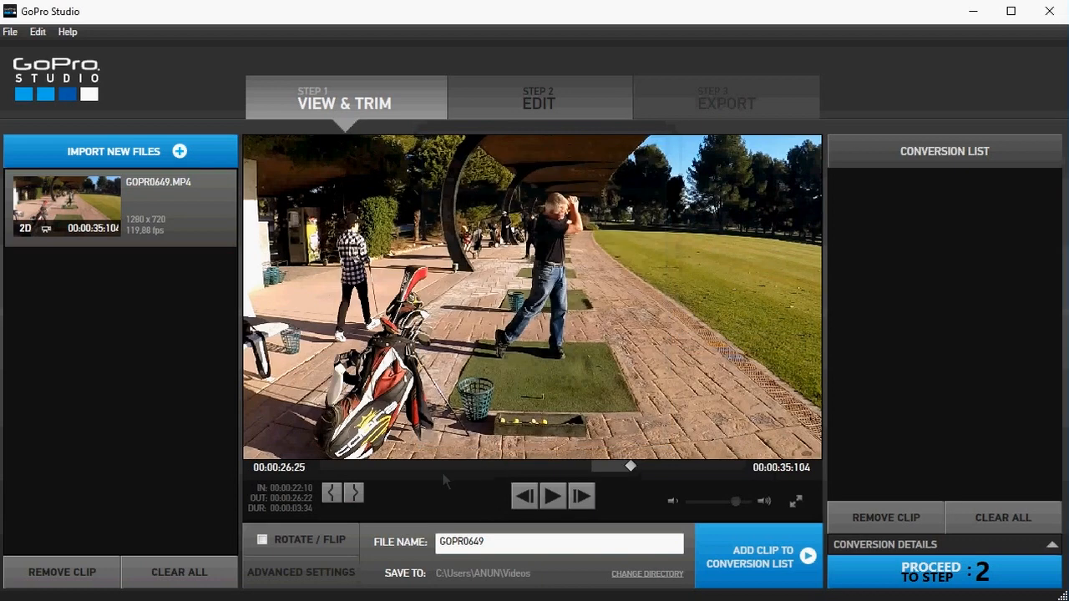
# Step: Add the trimmed GOPR0649 clip to the conversion list and convert it
pyautogui.moveTo(752, 536)
pyautogui.mouseDown()
pyautogui.moveTo(682, 573)
pyautogui.moveTo(839, 577)
pyautogui.moveTo(851, 564)
pyautogui.moveTo(756, 526)
pyautogui.mouseUp()
pyautogui.click(780, 567)
pyautogui.moveTo(959, 560)
pyautogui.mouseDown()
pyautogui.moveTo(940, 596)
pyautogui.moveTo(961, 561)
pyautogui.mouseUp()
pyautogui.click(949, 575)
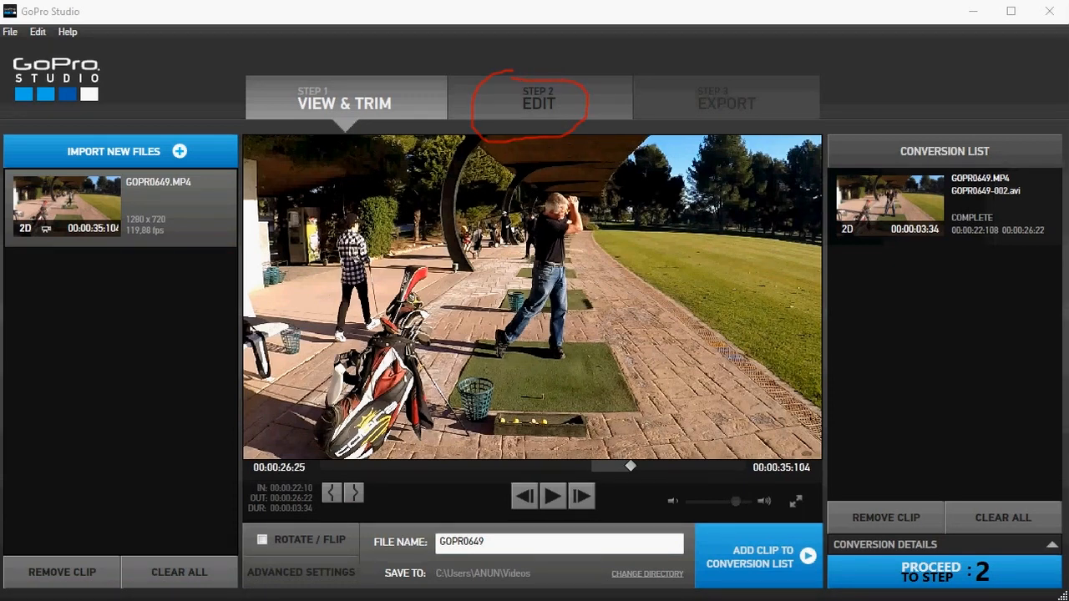
# Step: Load the converted GOPR0649-002 clip for editing and choose the HD 720p preset for its export
pyautogui.click(553, 94)
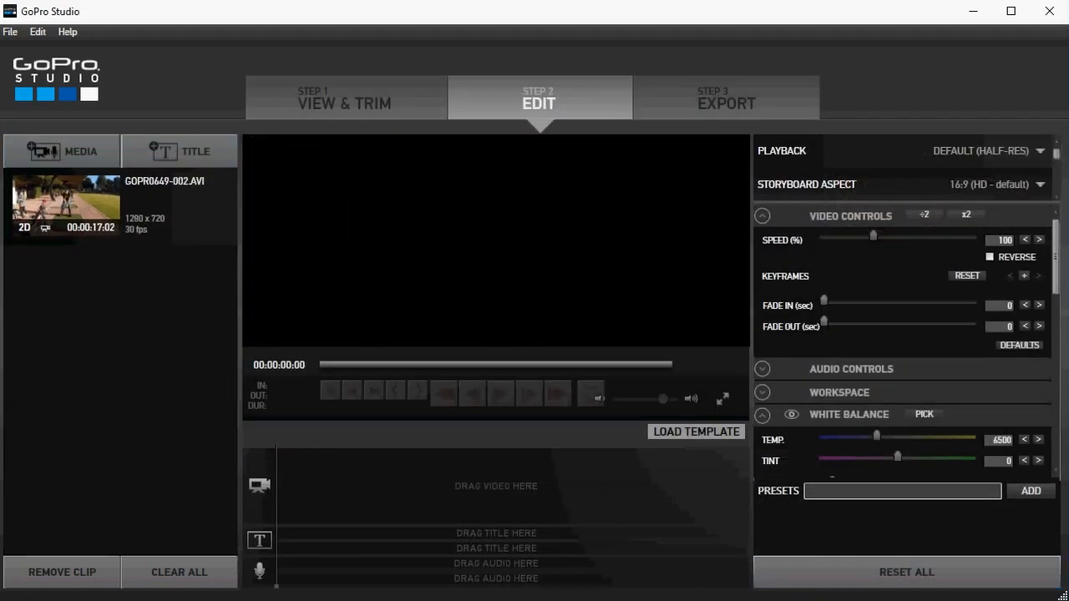
pyautogui.click(71, 205)
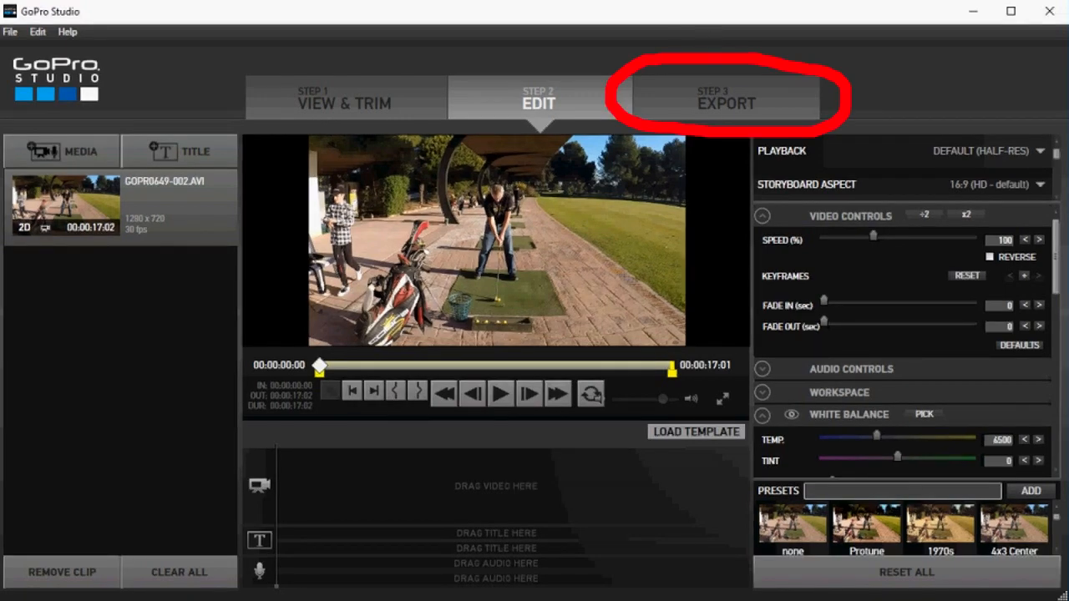
pyautogui.click(740, 92)
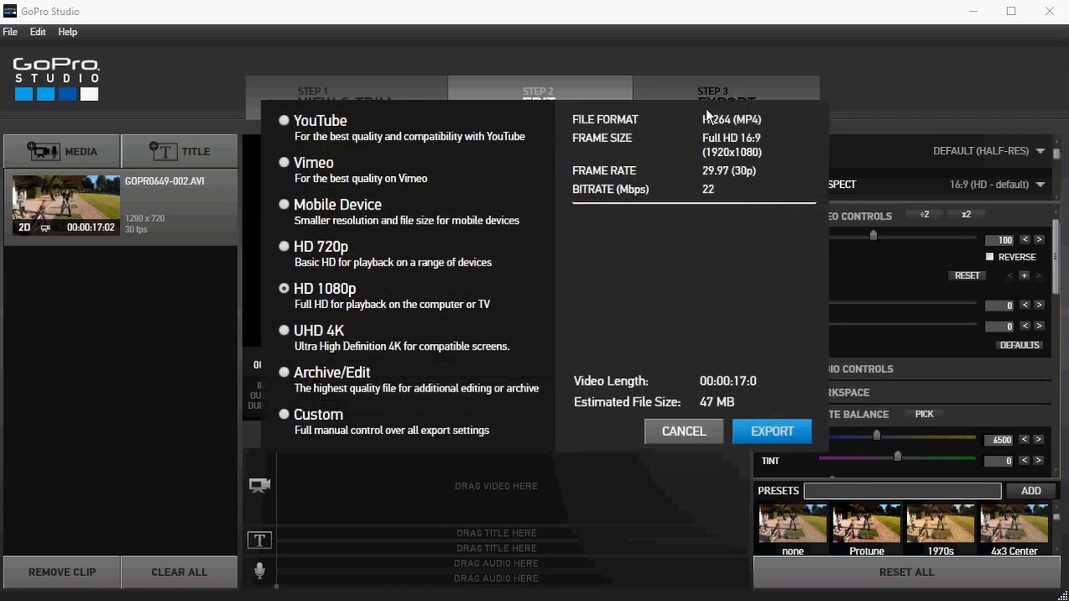
pyautogui.click(284, 246)
pyautogui.moveTo(312, 235)
pyautogui.mouseDown()
pyautogui.moveTo(309, 282)
pyautogui.moveTo(308, 238)
pyautogui.mouseUp()
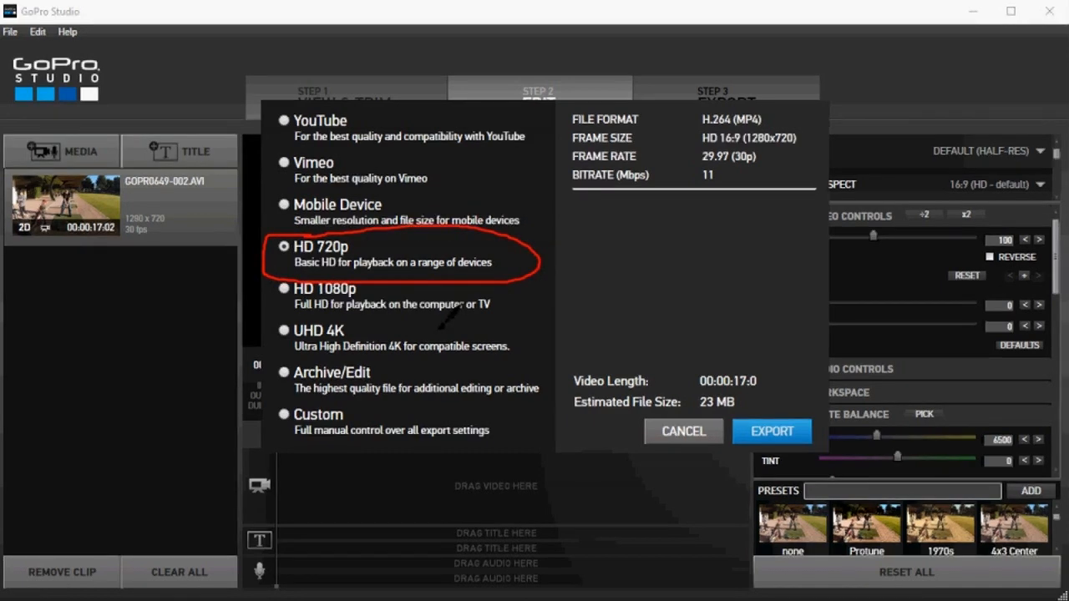
pyautogui.moveTo(754, 170)
pyautogui.mouseDown()
pyautogui.moveTo(809, 130)
pyautogui.moveTo(789, 109)
pyautogui.moveTo(725, 100)
pyautogui.moveTo(696, 124)
pyautogui.moveTo(689, 160)
pyautogui.moveTo(696, 178)
pyautogui.moveTo(723, 190)
pyautogui.moveTo(754, 171)
pyautogui.mouseUp()
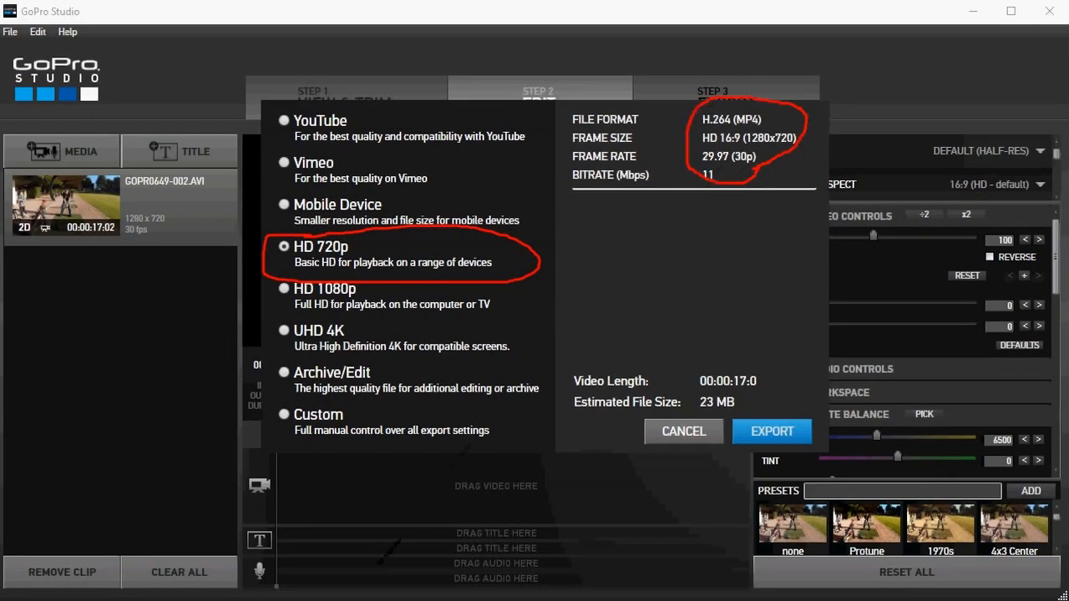
pyautogui.moveTo(641, 158)
pyautogui.mouseDown()
pyautogui.moveTo(694, 156)
pyautogui.moveTo(673, 148)
pyautogui.moveTo(686, 168)
pyautogui.moveTo(679, 181)
pyautogui.mouseUp()
pyautogui.press('Escape')
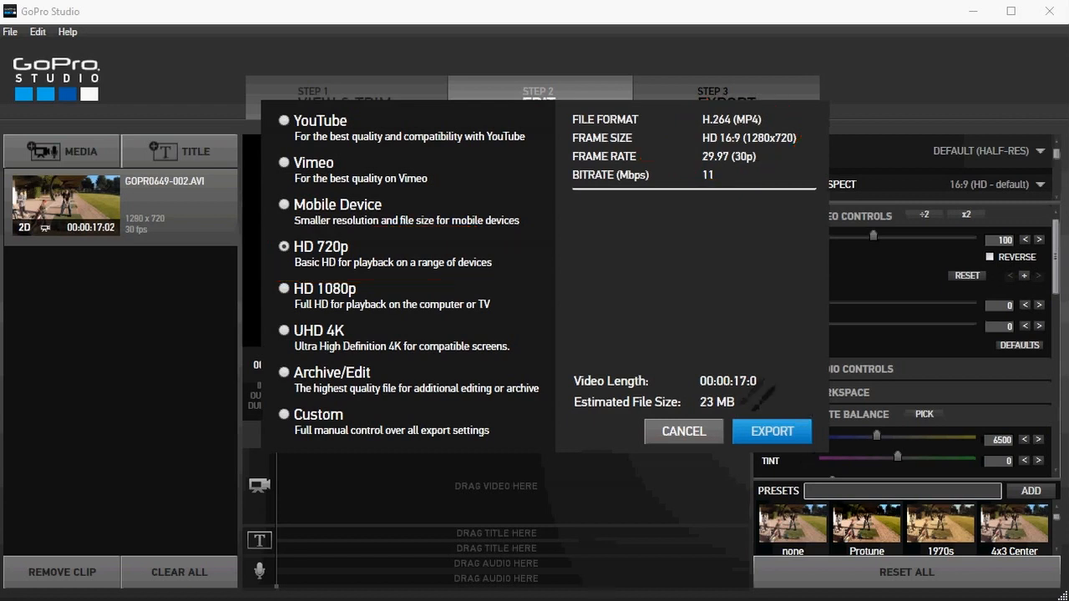
pyautogui.moveTo(762, 406)
pyautogui.mouseDown()
pyautogui.moveTo(730, 454)
pyautogui.moveTo(803, 442)
pyautogui.moveTo(773, 404)
pyautogui.mouseUp()
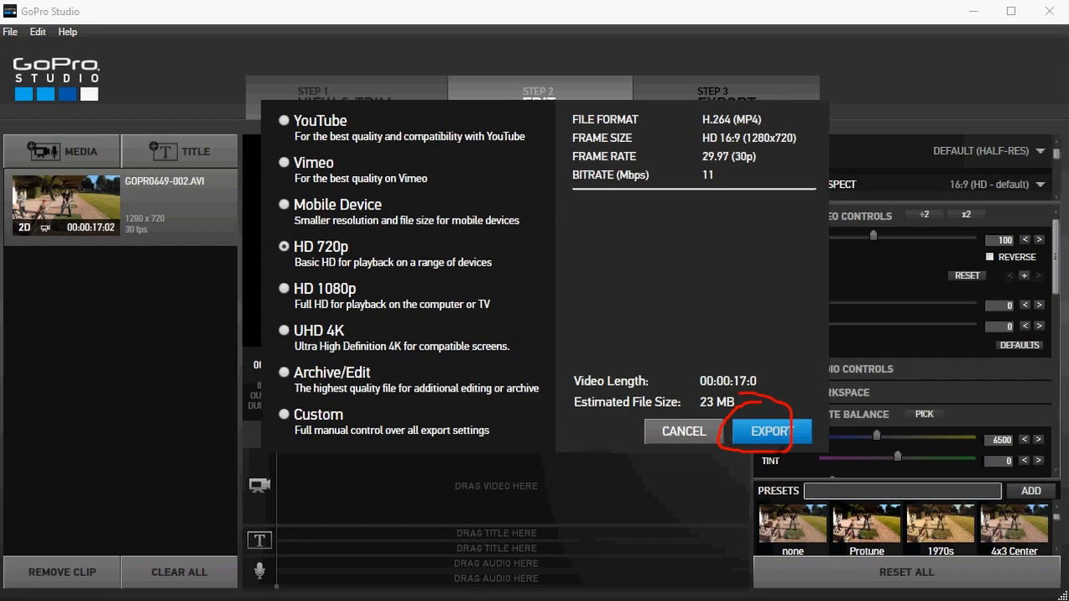
pyautogui.press('Escape')
# Step: Export the clip to Dec 2016 Converted Videos as an MP4 named with the golfer's first name followed by "Golf Swing Slow Motion 1"
pyautogui.click(770, 429)
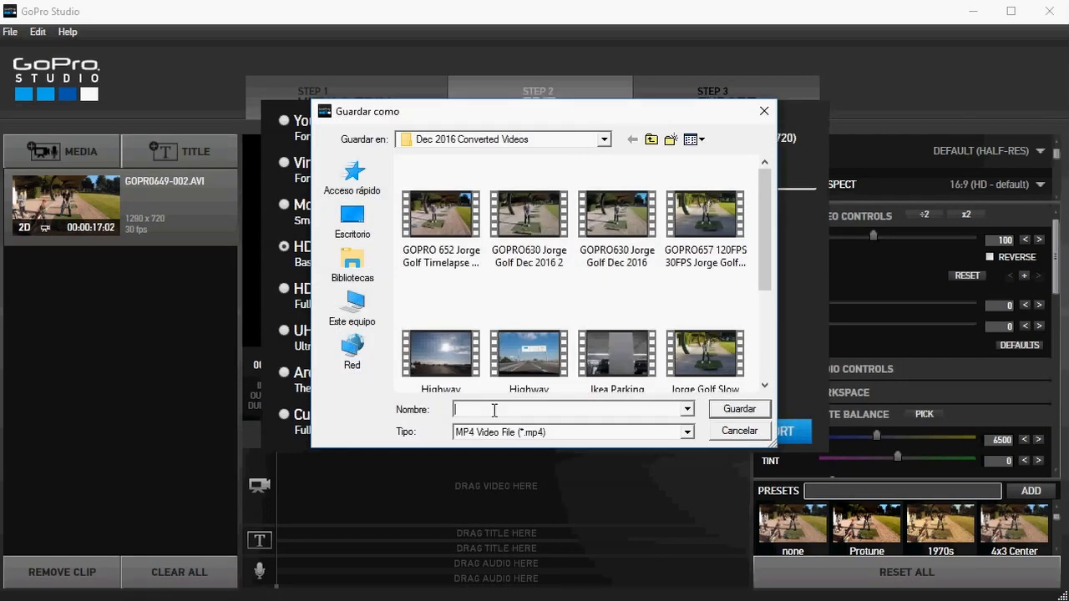
pyautogui.write('Rob ')
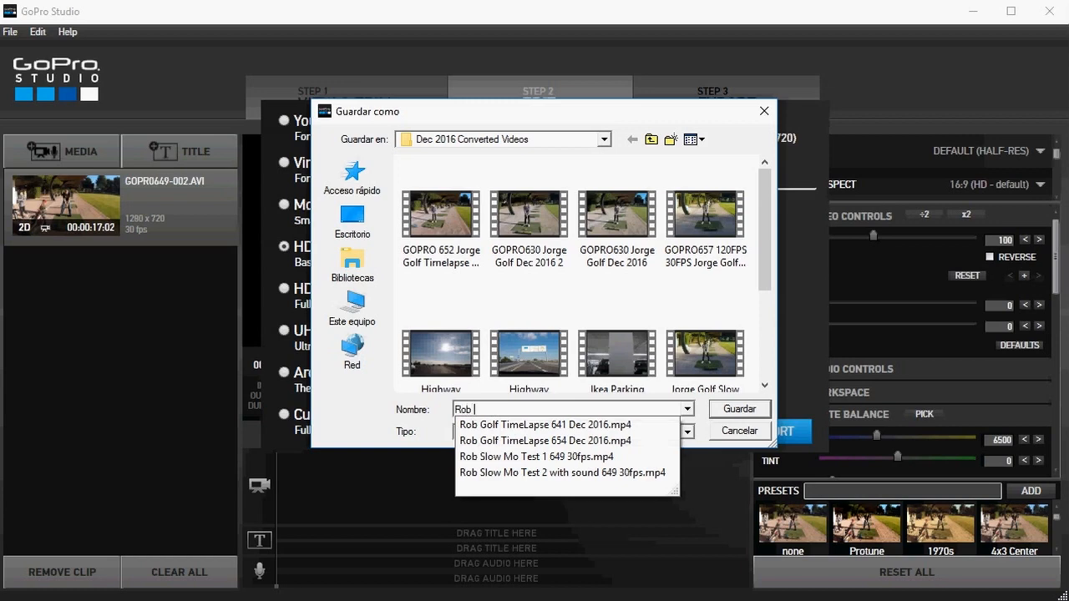
pyautogui.write('Golf Swing Slow Motion 1')
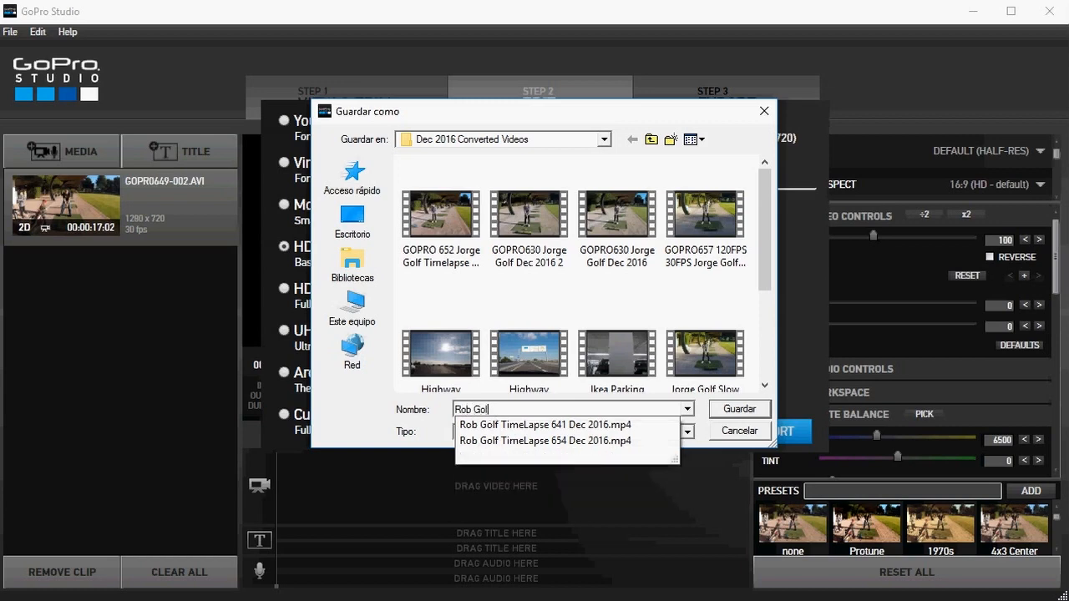
pyautogui.click(730, 409)
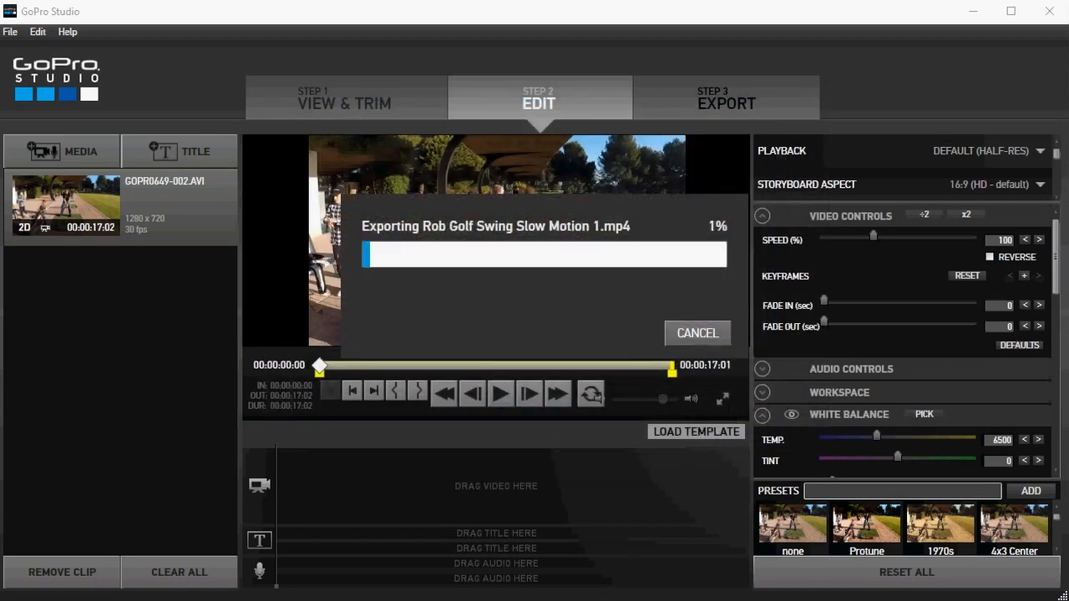
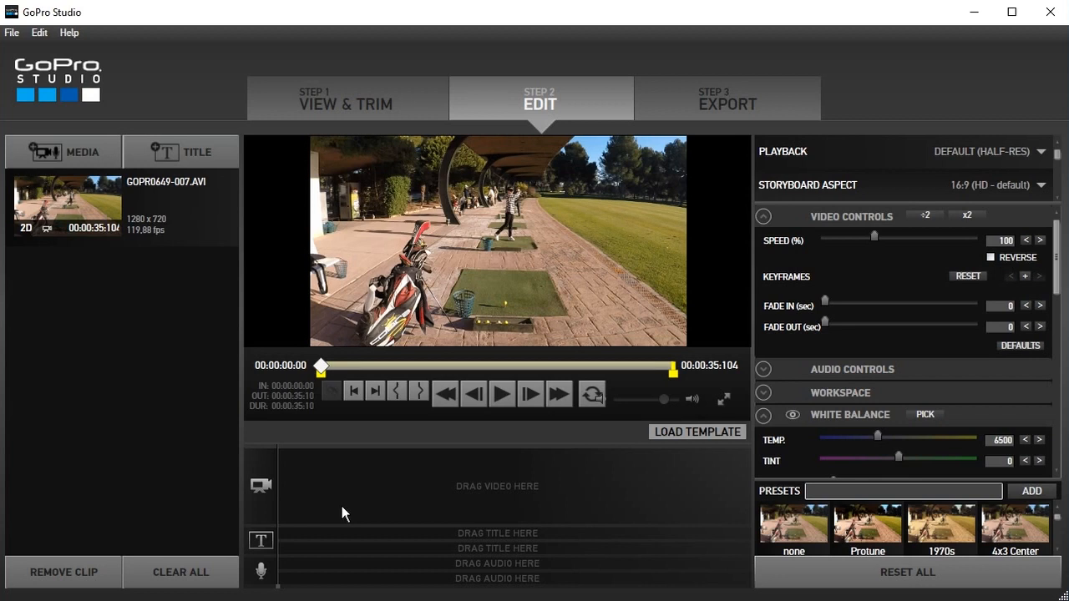
# Step: Place the GOPR0649-007 clip on the storyboard's video track and trim its start with an in point at 00:00:02:10
pyautogui.moveTo(133, 229); pyautogui.dragTo(320, 507)
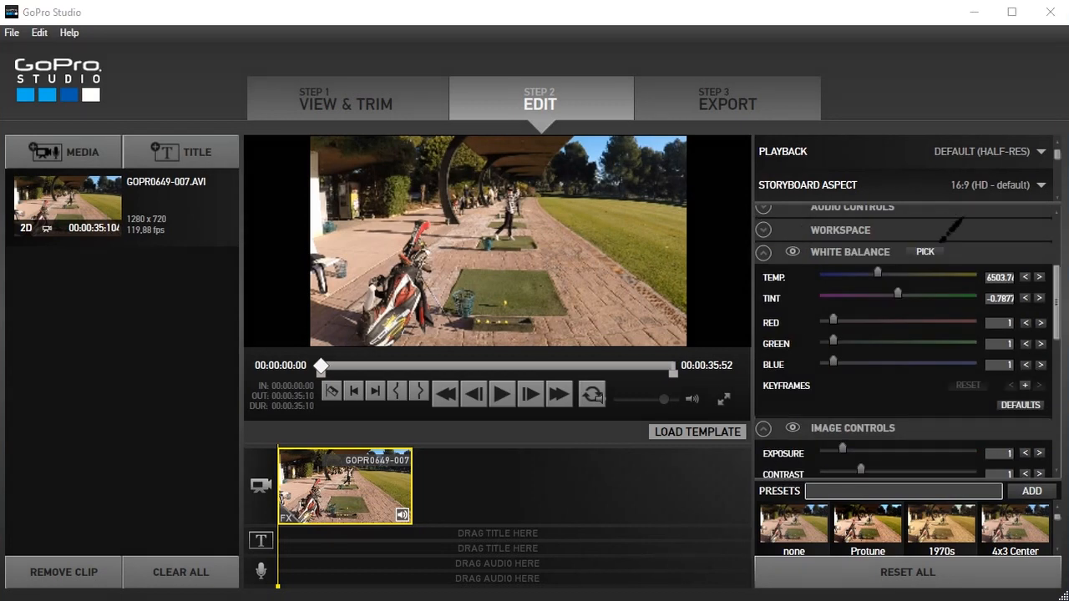
pyautogui.moveTo(929, 232)
pyautogui.mouseDown()
pyautogui.moveTo(836, 232)
pyautogui.moveTo(754, 271)
pyautogui.moveTo(729, 359)
pyautogui.moveTo(777, 449)
pyautogui.moveTo(944, 475)
pyautogui.moveTo(960, 249)
pyautogui.moveTo(906, 227)
pyautogui.mouseUp()
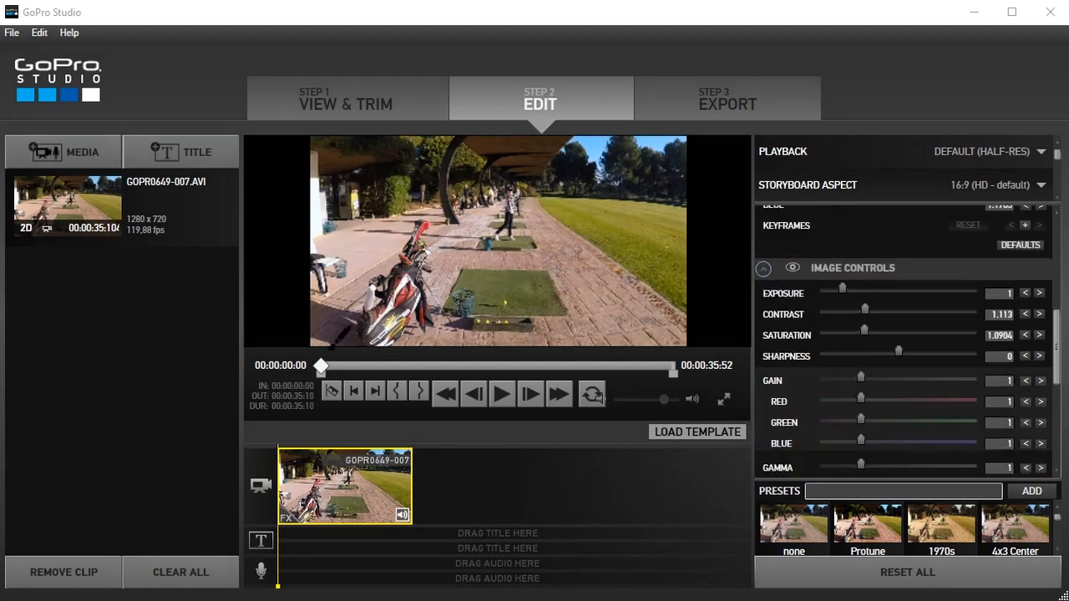
pyautogui.moveTo(326, 339)
pyautogui.mouseDown()
pyautogui.moveTo(565, 416)
pyautogui.moveTo(321, 343)
pyautogui.mouseUp()
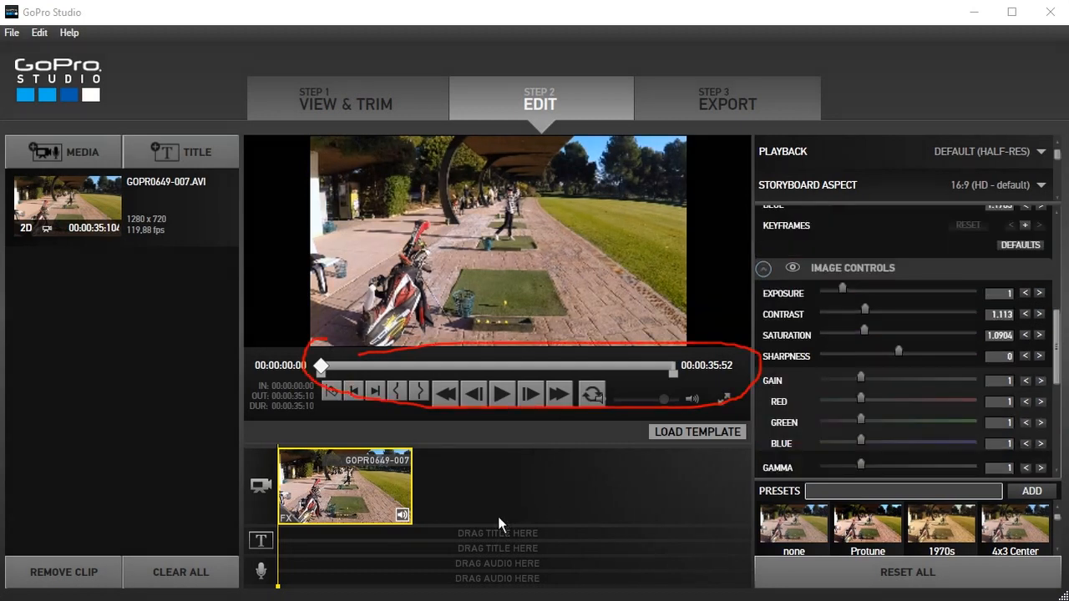
pyautogui.moveTo(323, 366)
pyautogui.mouseDown()
pyautogui.moveTo(350, 360)
pyautogui.moveTo(407, 377)
pyautogui.mouseUp()
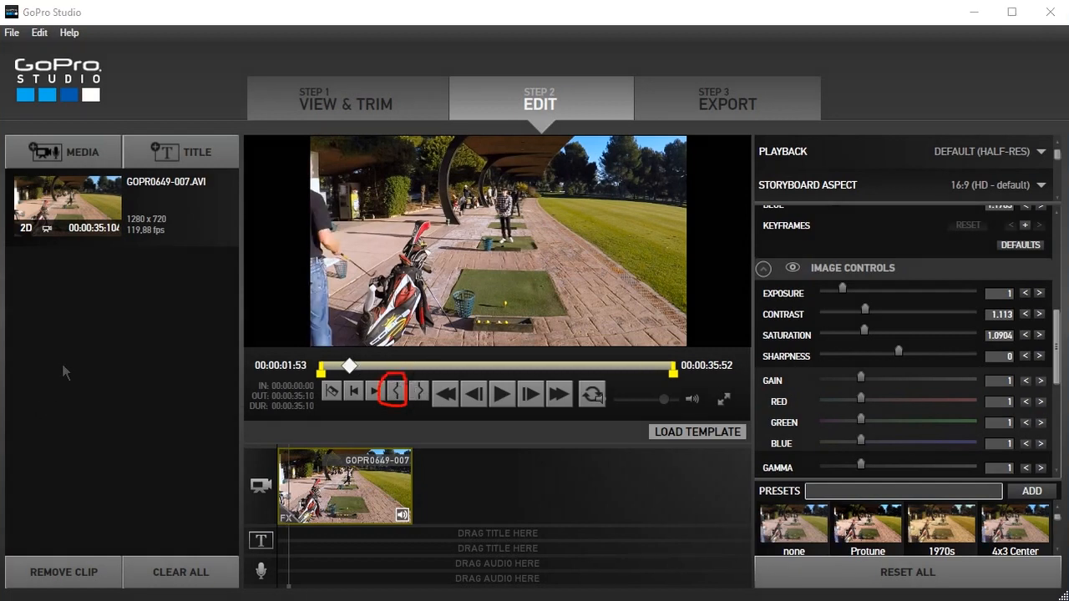
pyautogui.click(398, 394)
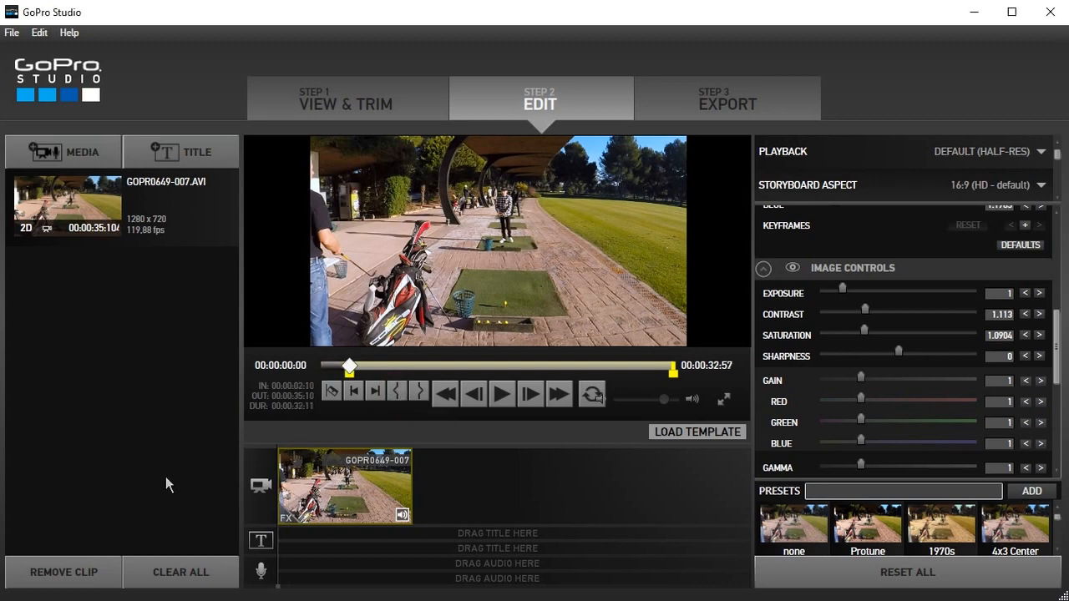
# Step: Split the storyboard clip at 00:00:10:54, as the golfer addresses the ball, and at 00:00:11:15, at the end of the swing
pyautogui.moveTo(349, 366); pyautogui.dragTo(555, 381)
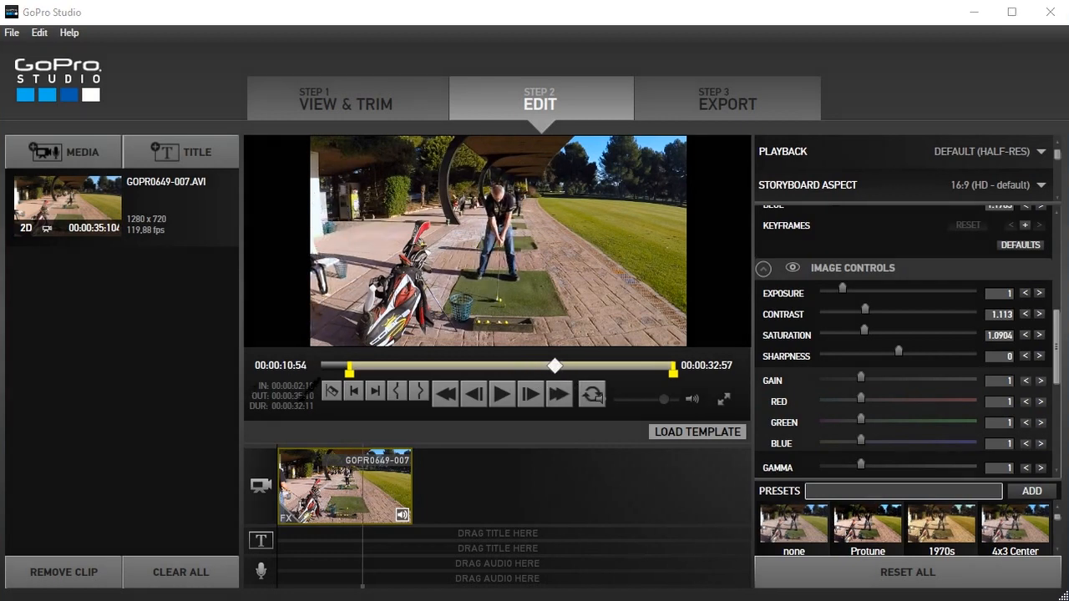
pyautogui.moveTo(323, 378)
pyautogui.mouseDown()
pyautogui.moveTo(327, 410)
pyautogui.moveTo(347, 396)
pyautogui.moveTo(344, 378)
pyautogui.moveTo(330, 378)
pyautogui.mouseUp()
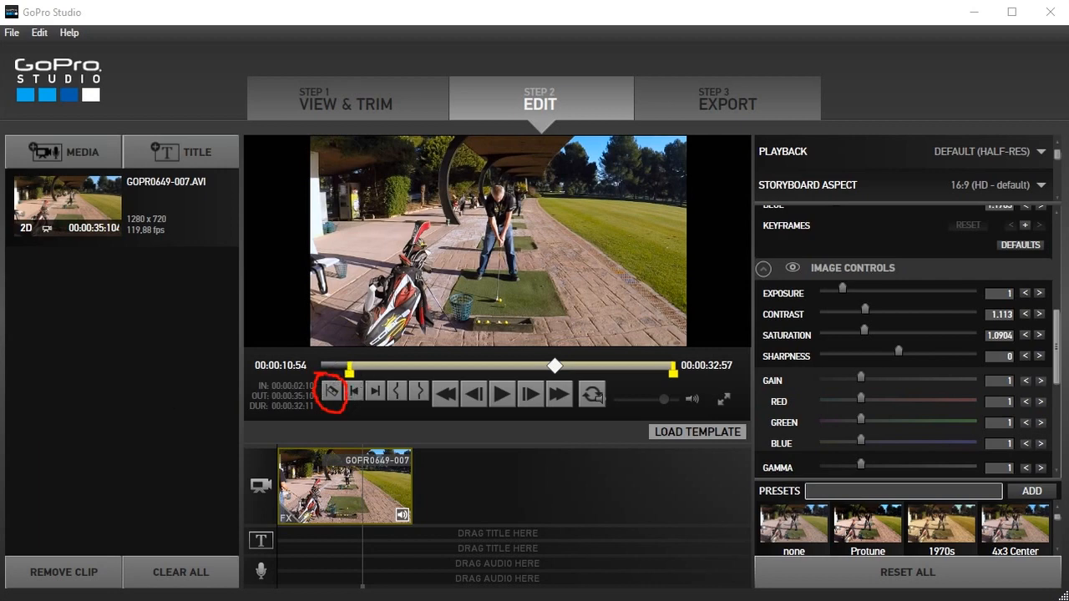
pyautogui.press('Escape')
pyautogui.click(331, 393)
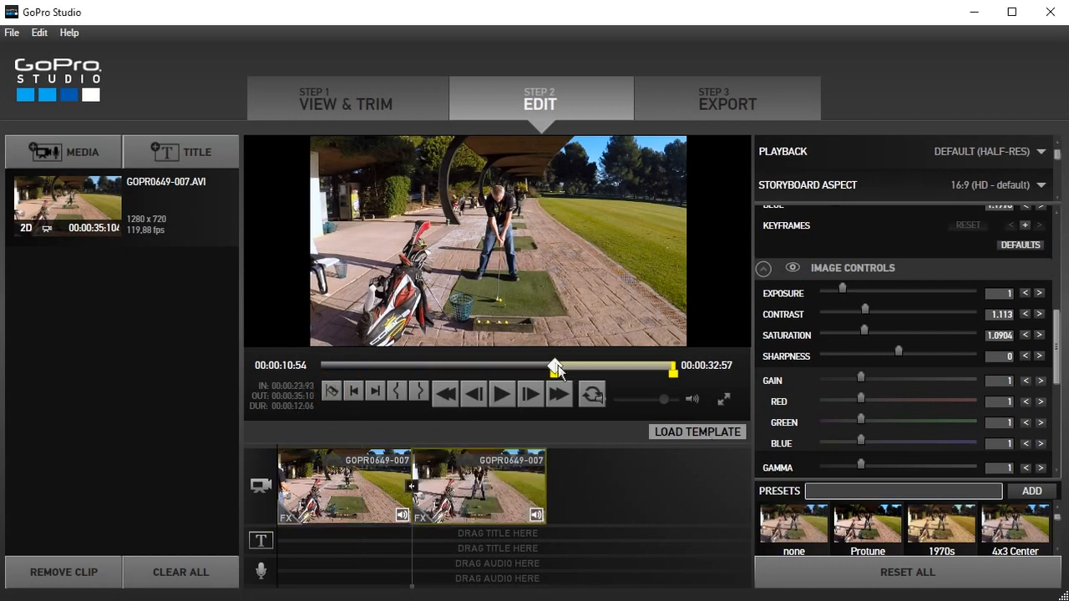
pyautogui.moveTo(556, 368); pyautogui.dragTo(568, 368)
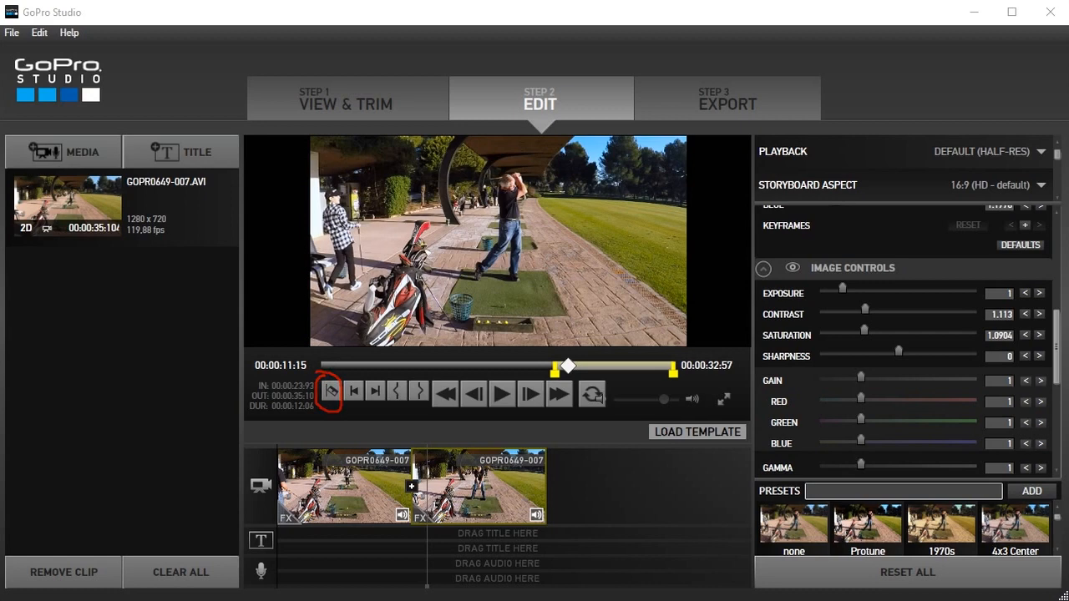
pyautogui.click(331, 393)
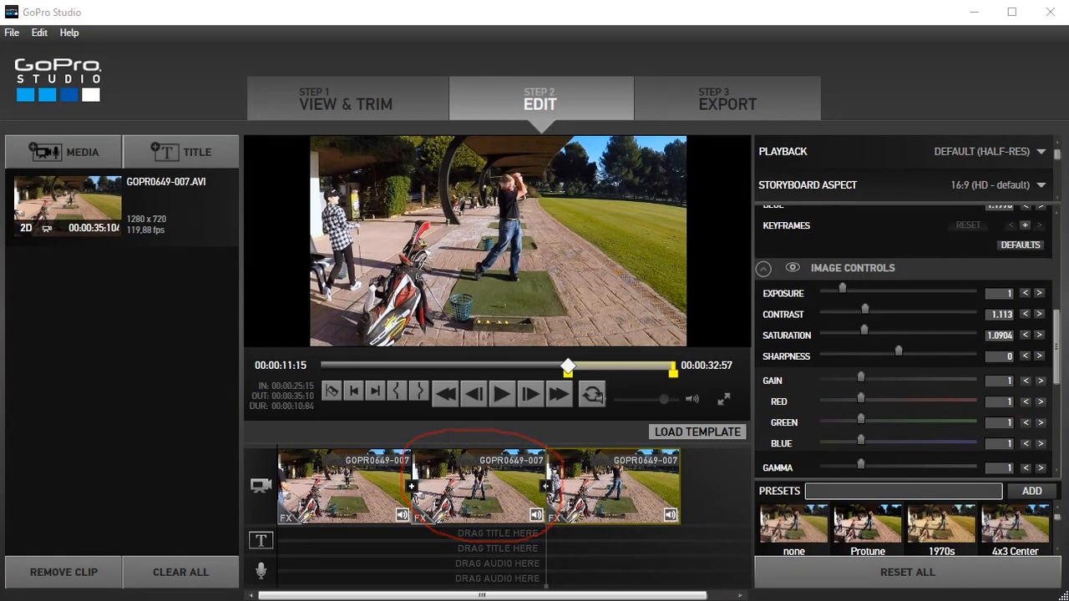
# Step: Slow the middle storyboard segment containing the swing to 25% speed
pyautogui.click(475, 488)
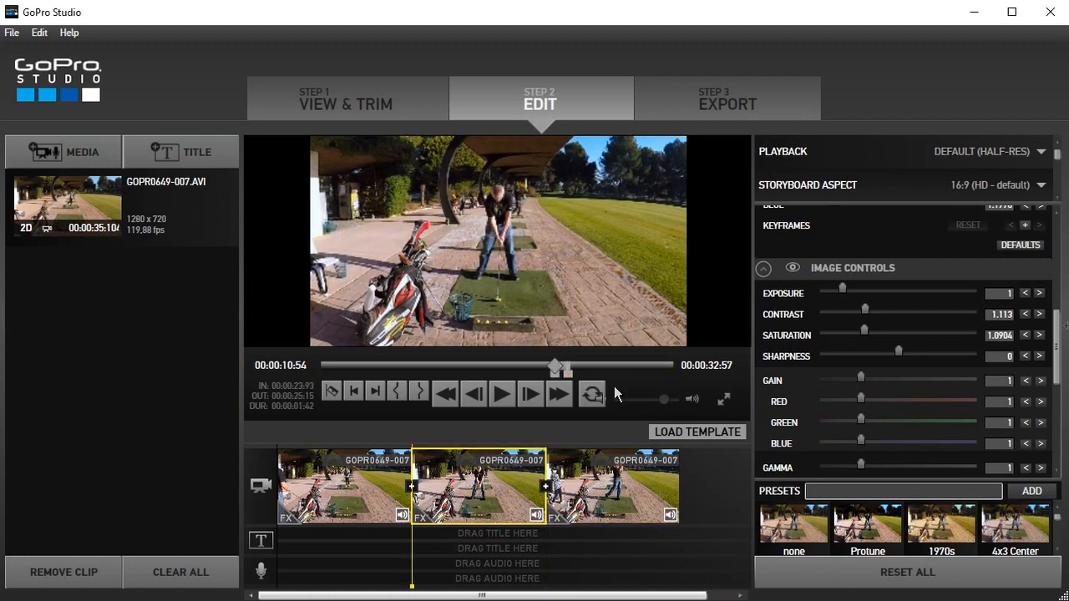
pyautogui.moveTo(833, 205)
pyautogui.mouseDown()
pyautogui.moveTo(775, 212)
pyautogui.moveTo(765, 222)
pyautogui.moveTo(857, 256)
pyautogui.moveTo(962, 244)
pyautogui.moveTo(1059, 261)
pyautogui.mouseUp()
pyautogui.moveTo(1038, 201); pyautogui.dragTo(827, 202)
pyautogui.moveTo(939, 209)
pyautogui.mouseDown()
pyautogui.moveTo(909, 235)
pyautogui.moveTo(939, 233)
pyautogui.moveTo(943, 199)
pyautogui.mouseUp()
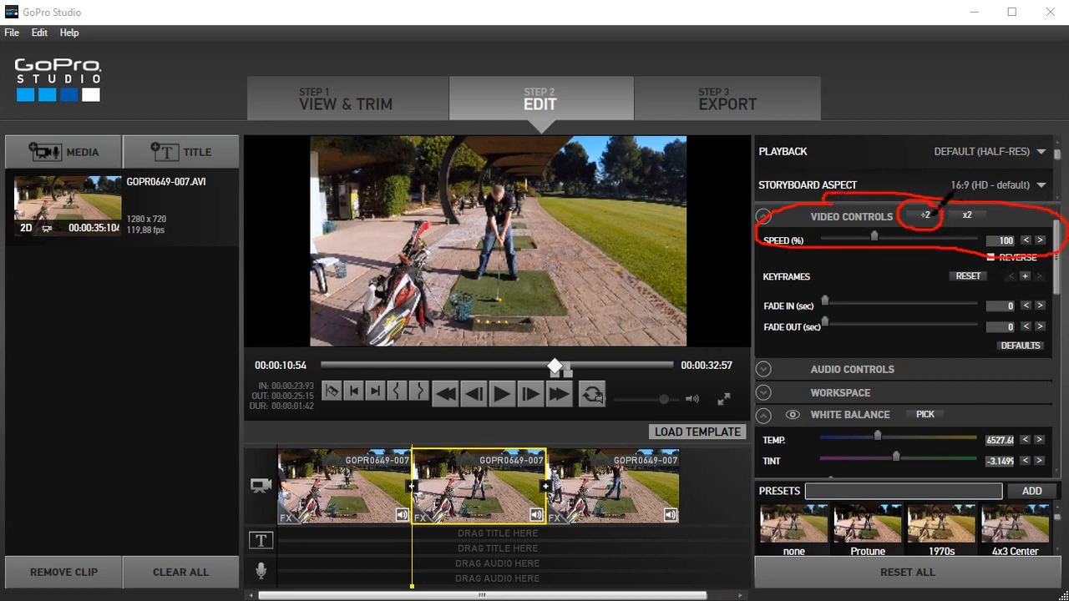
pyautogui.click(929, 214)
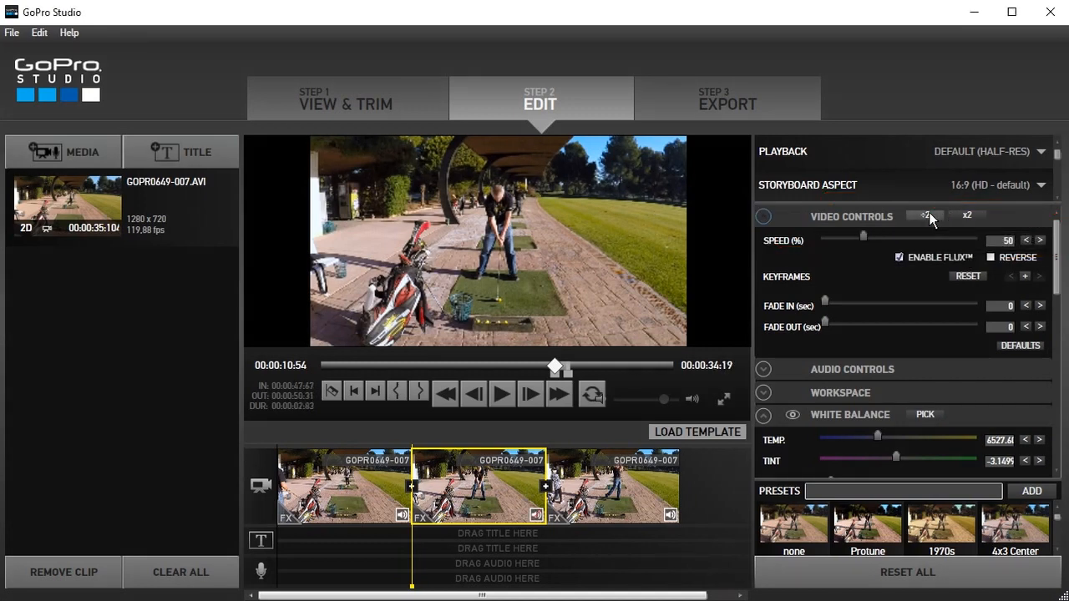
pyautogui.click(929, 214)
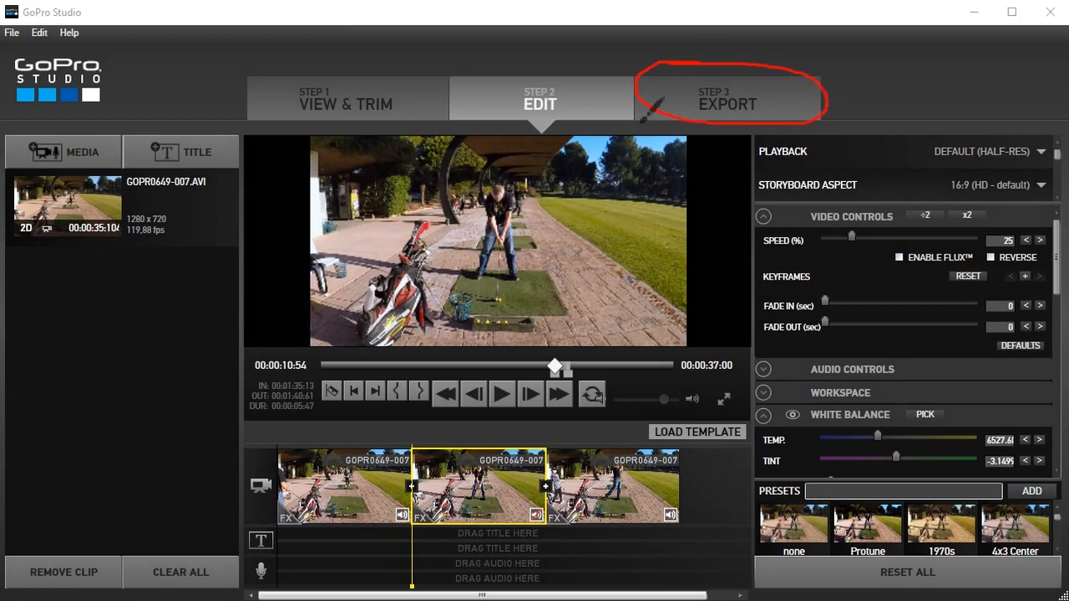
# Step: Set up a custom export based on the HD 720p preset with the frame rate set to 29.97 (30p)
pyautogui.click(726, 105)
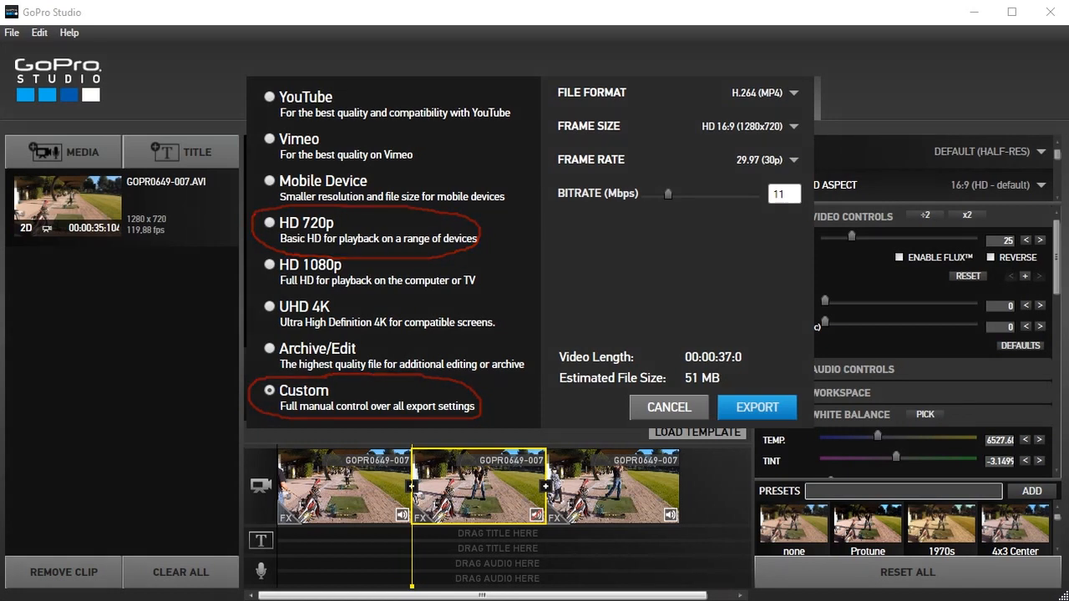
pyautogui.click(270, 223)
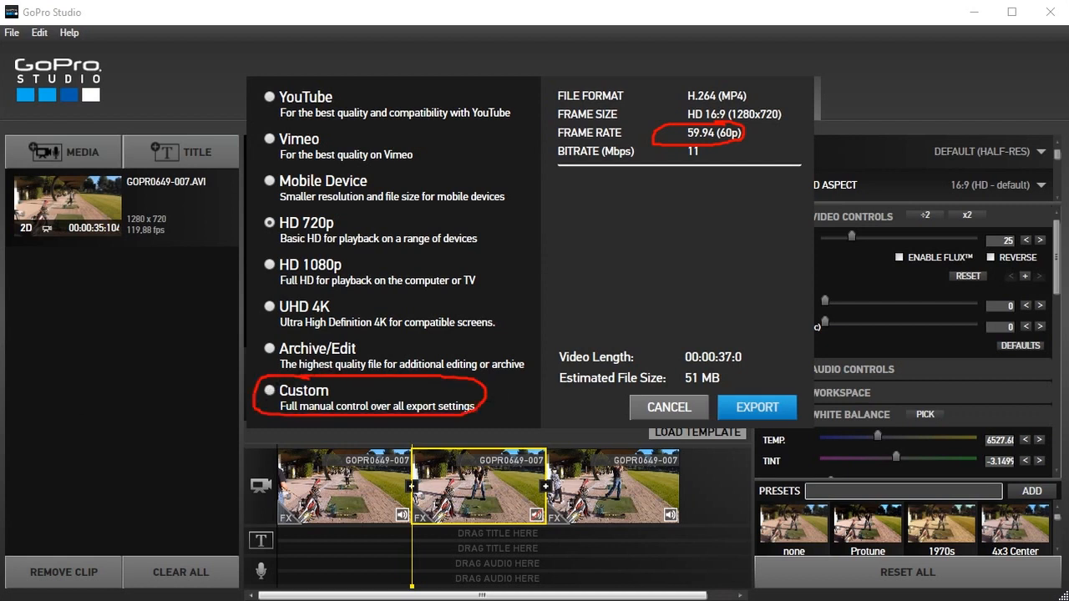
pyautogui.click(270, 391)
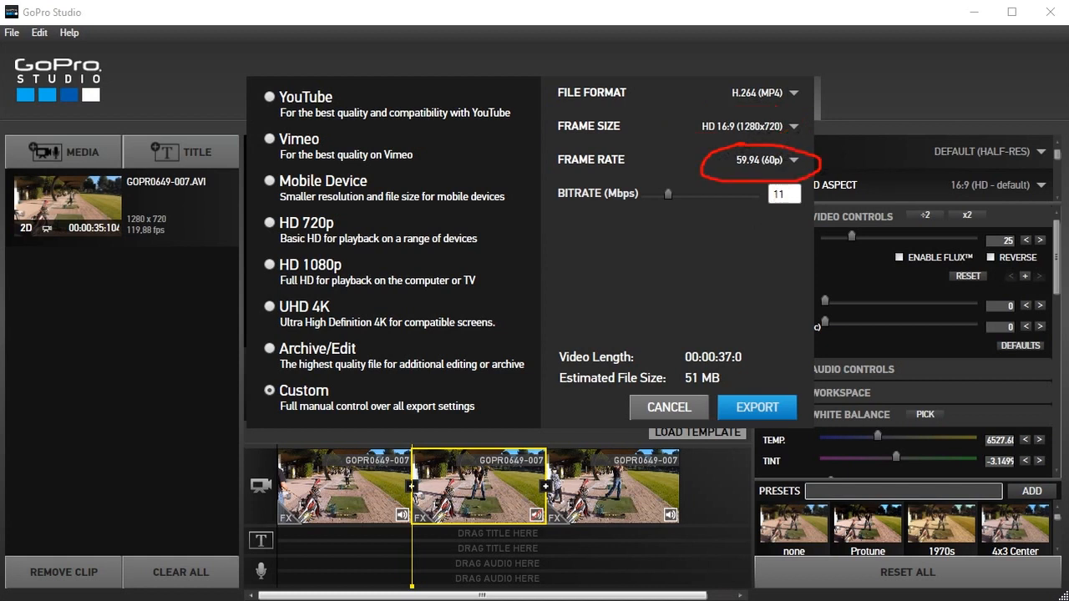
pyautogui.click(795, 159)
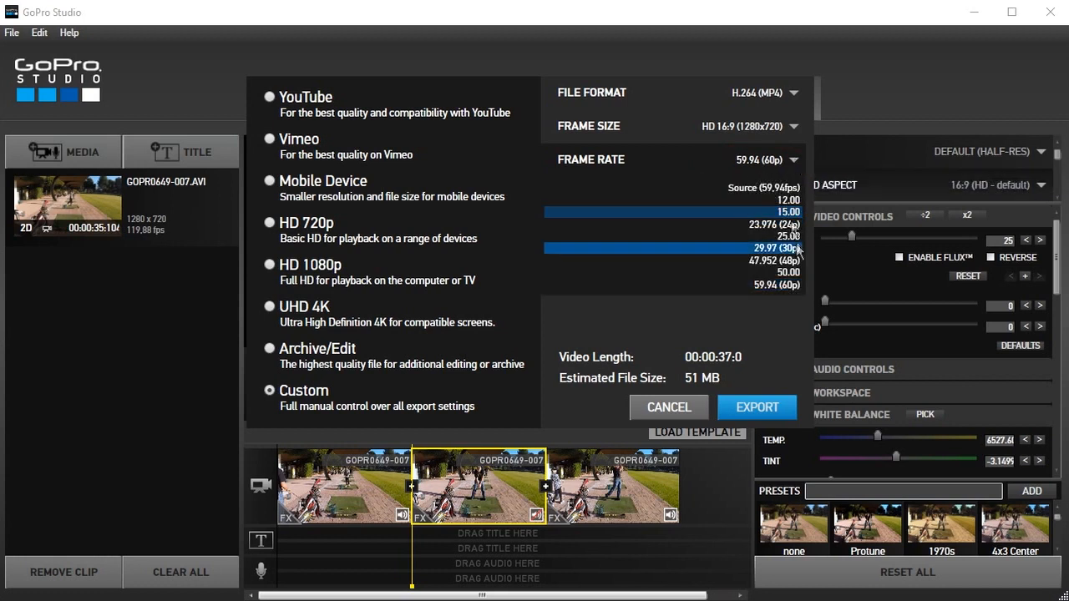
pyautogui.click(681, 247)
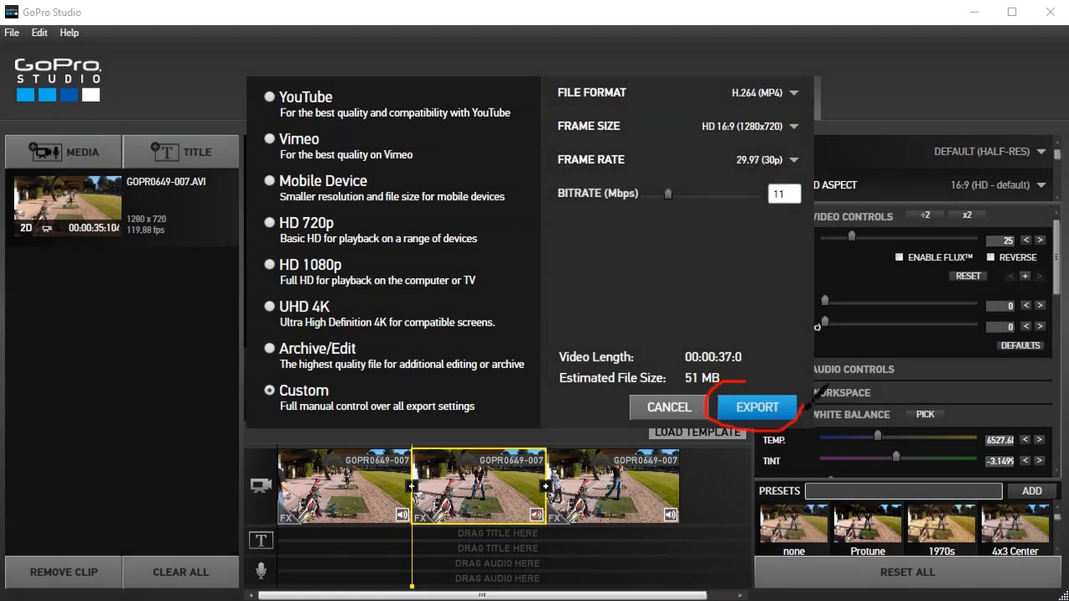
# Step: Export the video to Dec 2016 Converted Videos as an MP4 named with the golfer's first name followed by "Golf Slow Motion Split Clip 2"
pyautogui.click(750, 414)
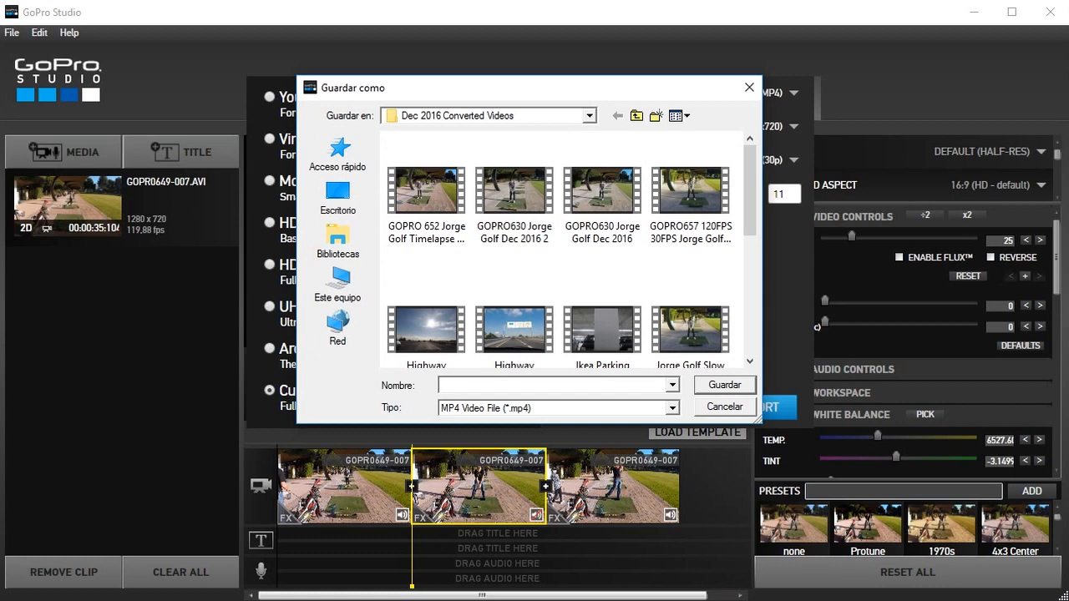
pyautogui.write('Rob Golf')
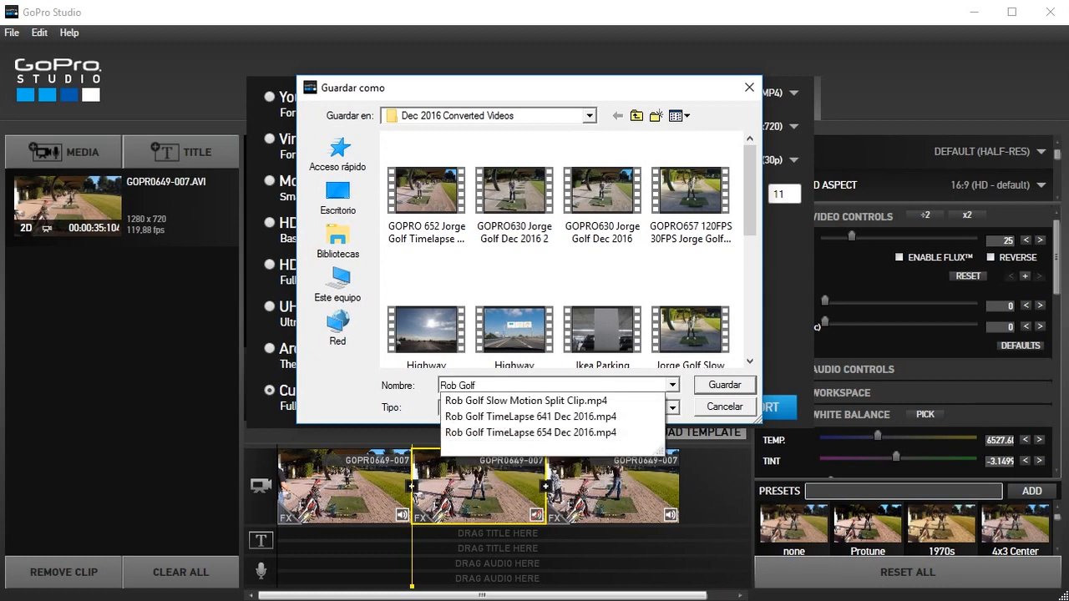
pyautogui.click(571, 402)
pyautogui.click(563, 385)
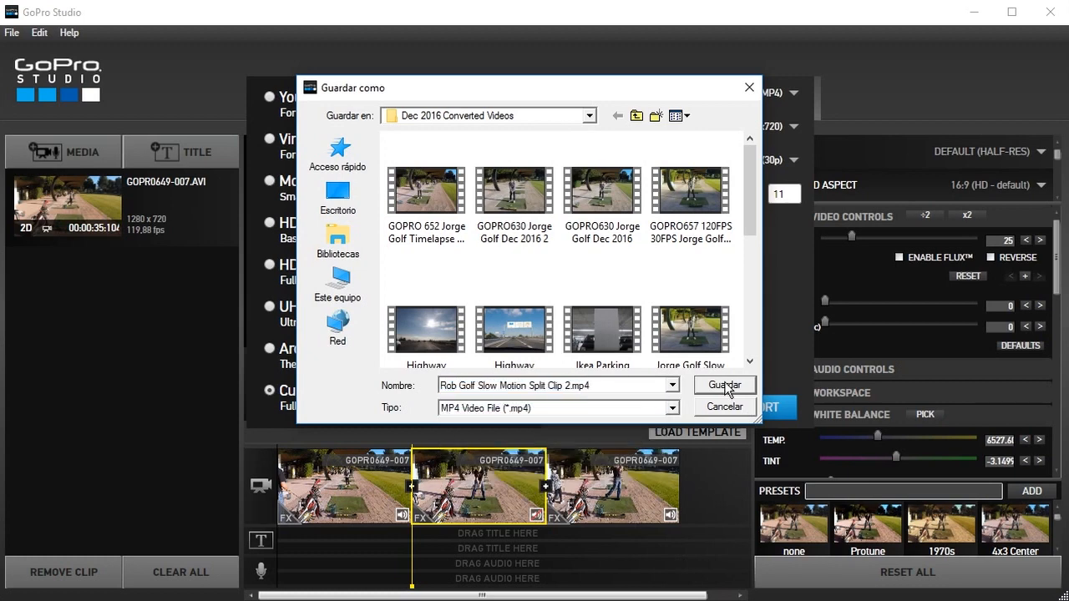
pyautogui.click(724, 385)
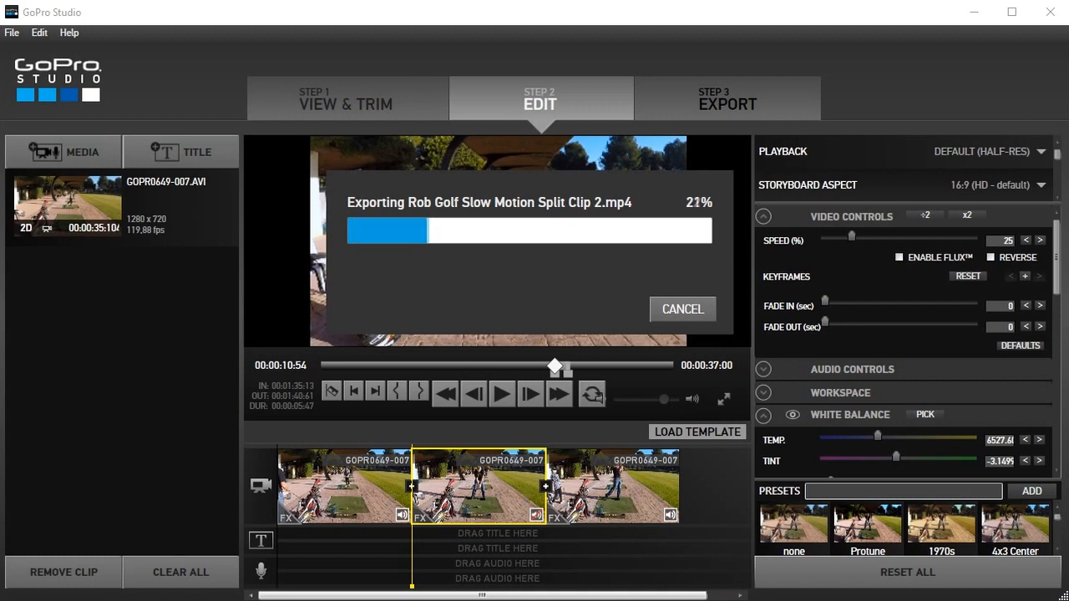